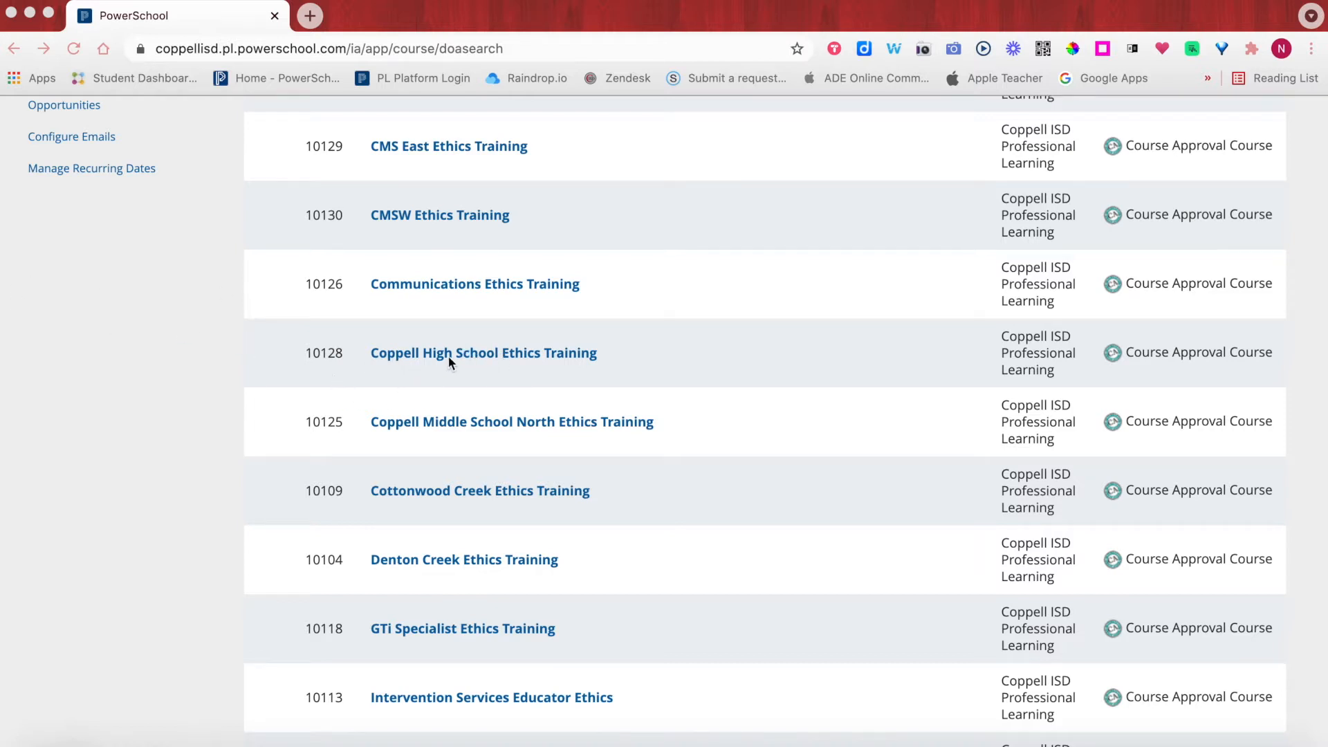
- Open the Coppell High School Ethics Training course (10128) from the search results
{"action": "left_click", "coordinate": [528, 359]}
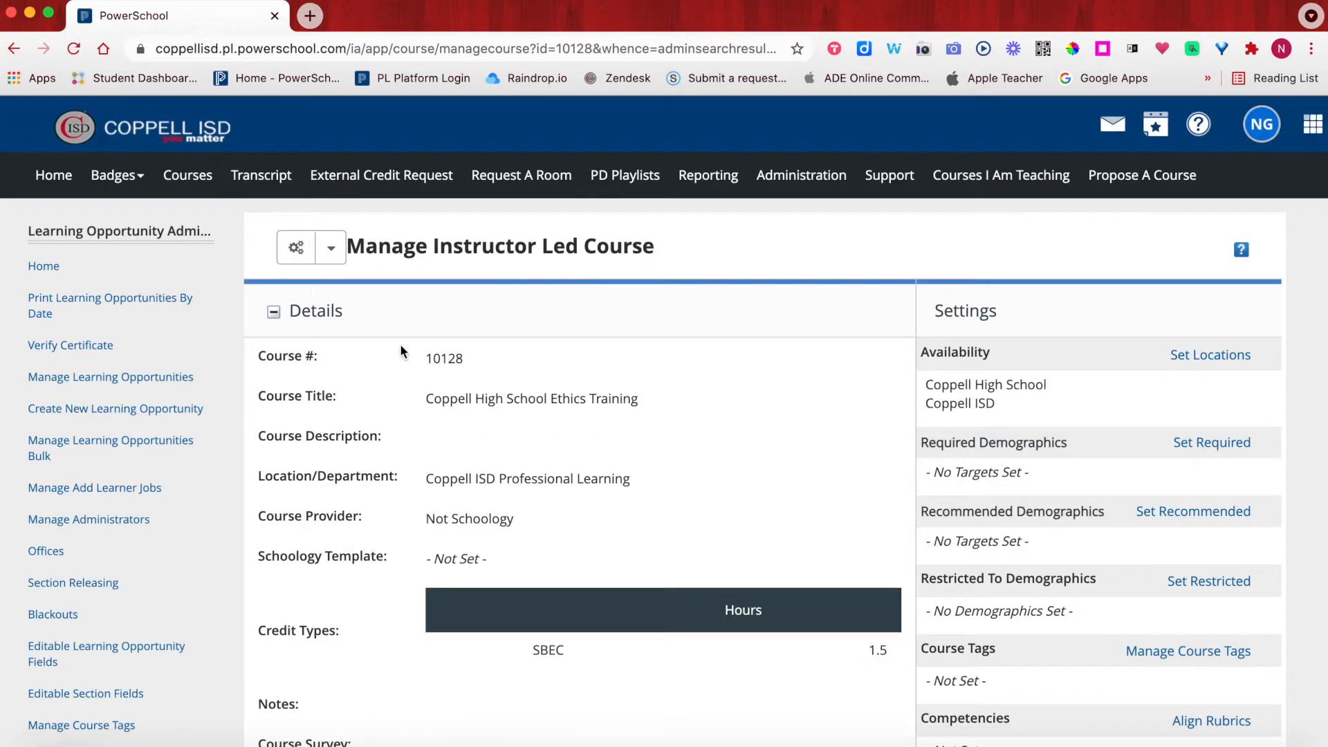
- Show the More Options actions for the 2021-2022 section (10135) in the Sections list
{"action": "scroll", "coordinate": [400, 343], "scroll_direction": "down", "scroll_amount": 5}
{"action": "scroll", "coordinate": [400, 343], "scroll_direction": "down", "scroll_amount": 4}
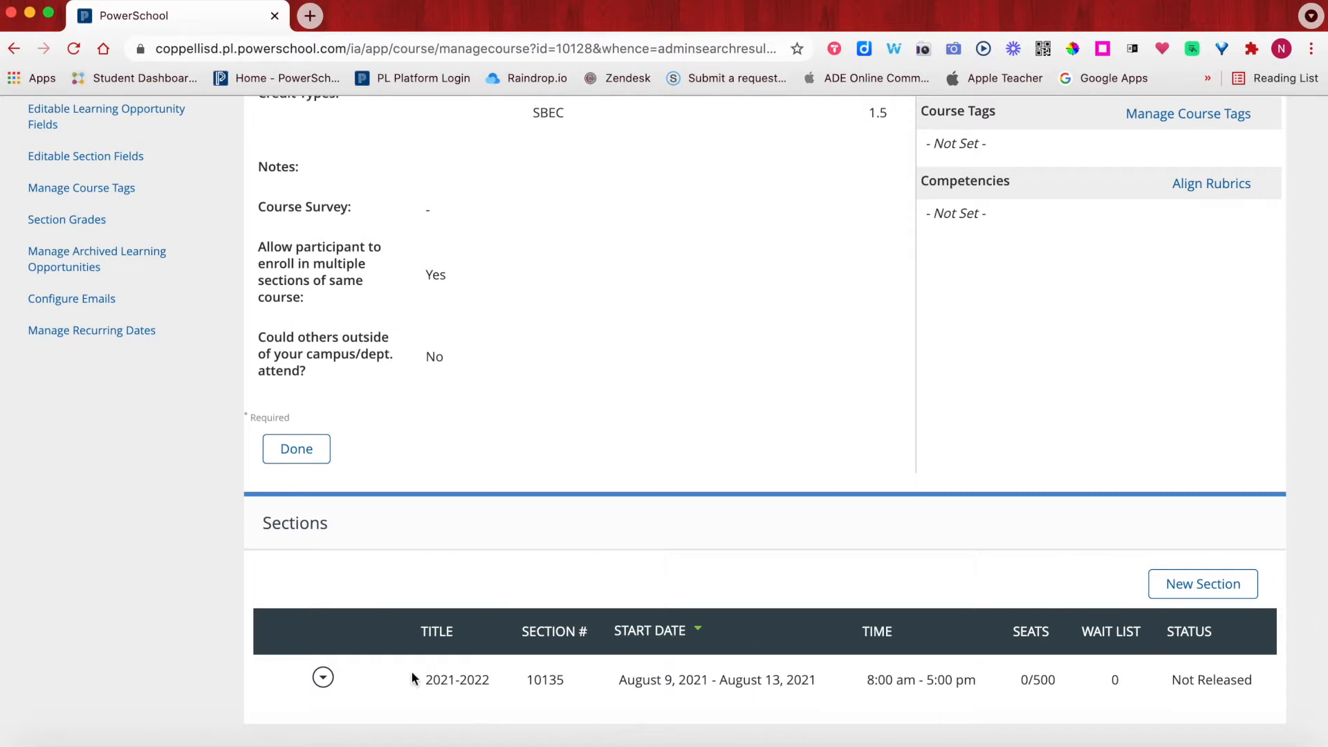
{"action": "left_click", "coordinate": [324, 684]}
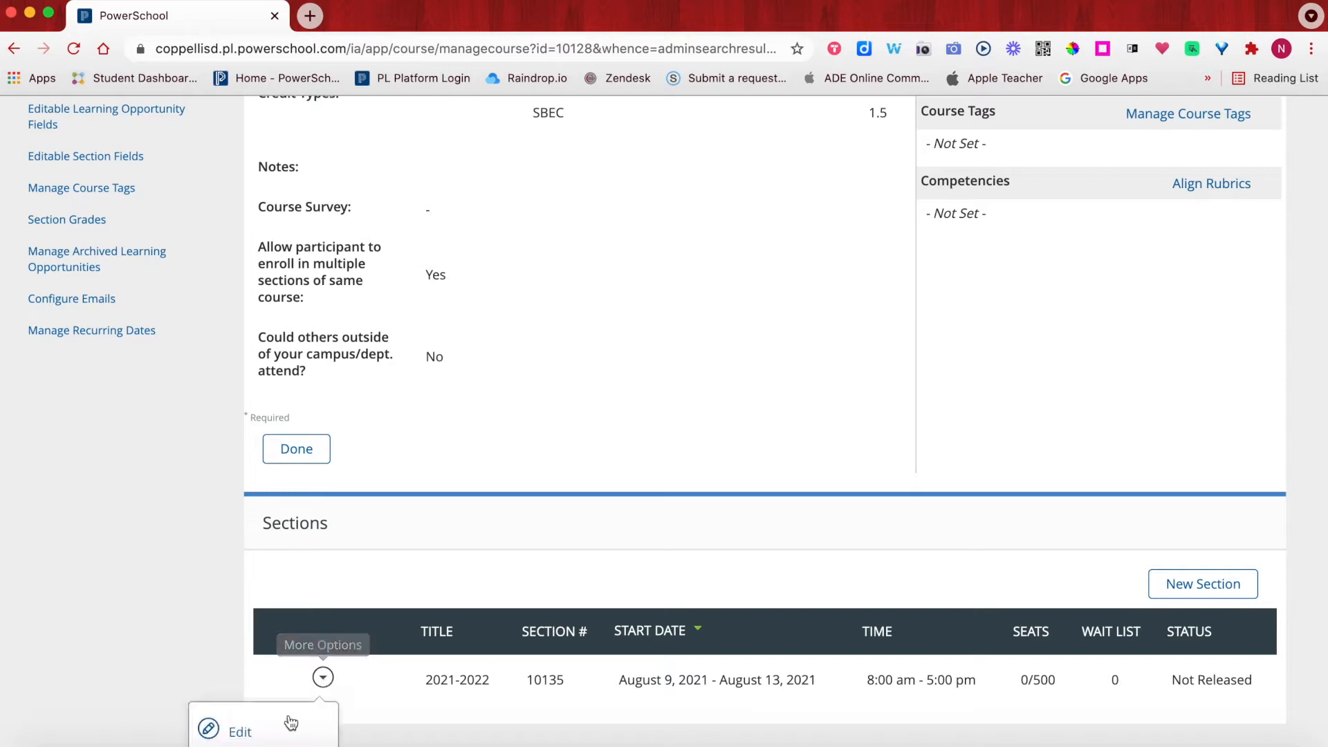
{"action": "scroll", "coordinate": [291, 719], "scroll_direction": "down", "scroll_amount": 1}
{"action": "scroll", "coordinate": [293, 725], "scroll_direction": "down", "scroll_amount": 3}
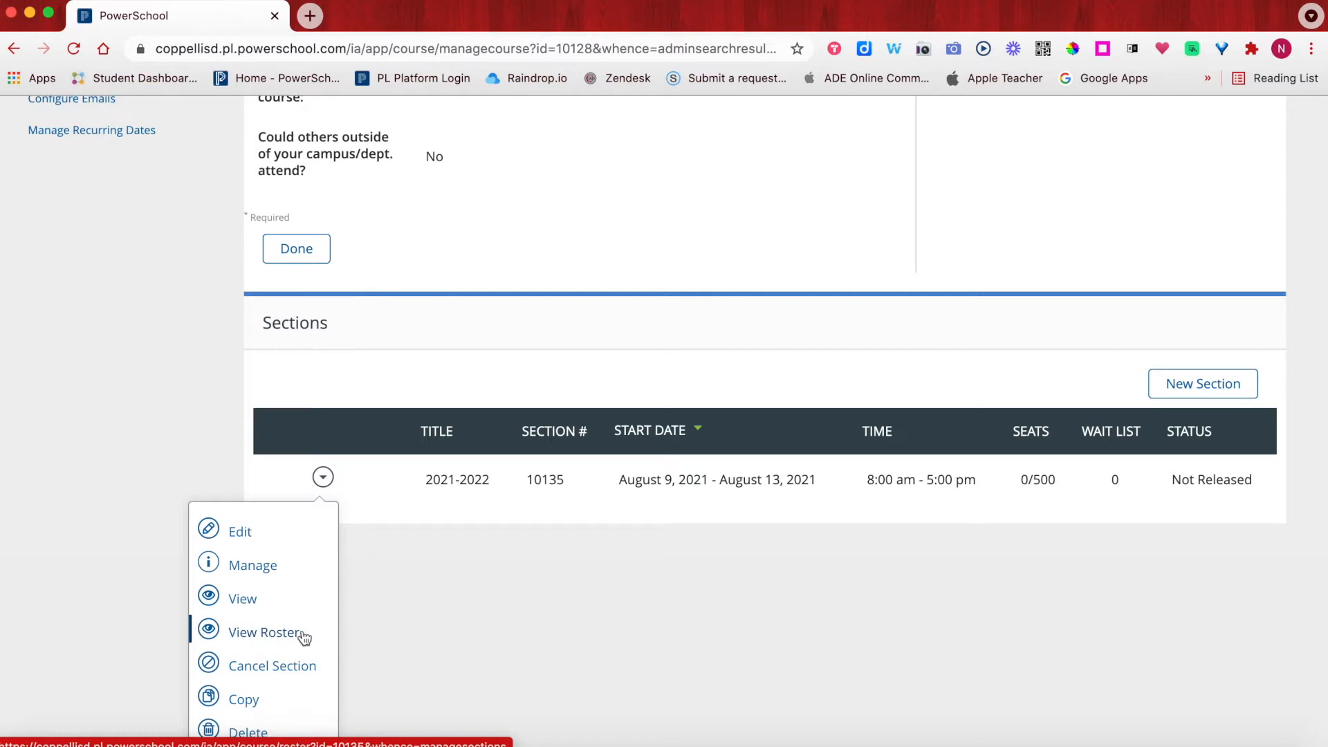
- View the roster for section 10135 and scroll down to its empty roster table
{"action": "left_click", "coordinate": [263, 633]}
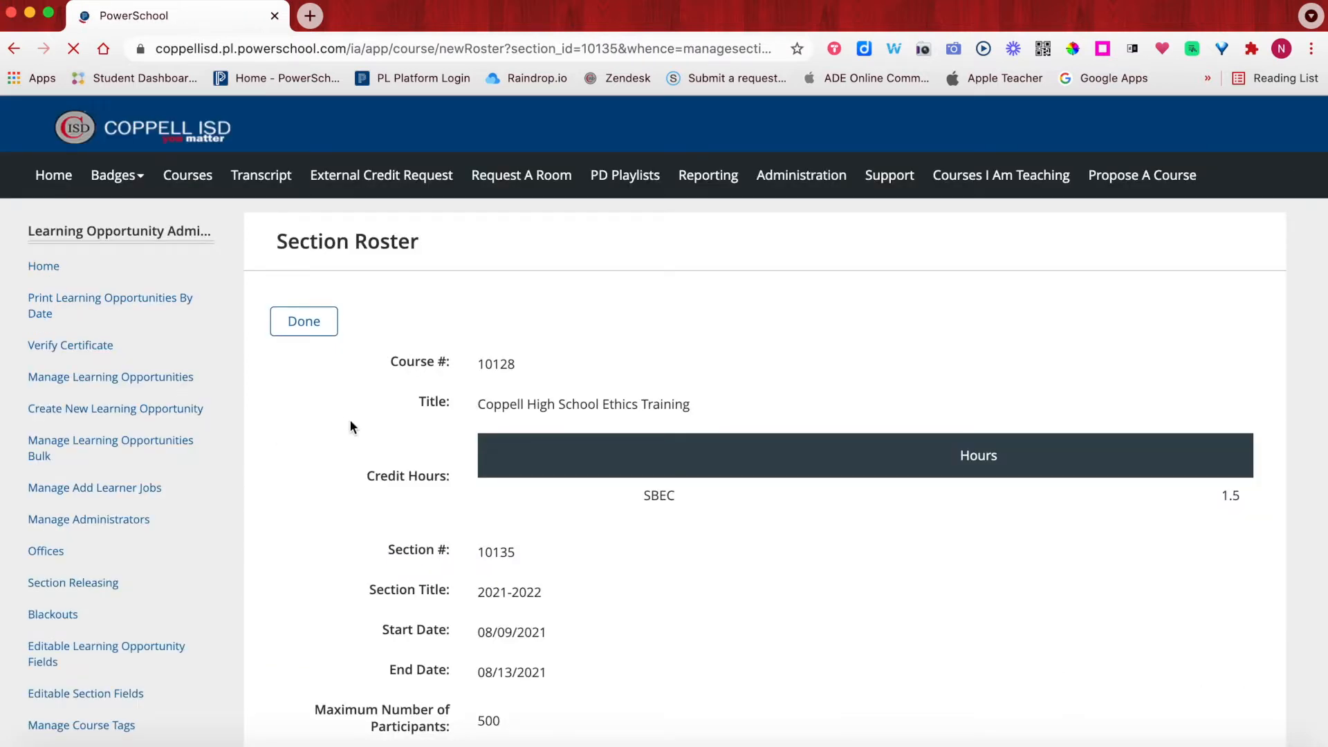
{"action": "scroll", "coordinate": [350, 420], "scroll_direction": "down", "scroll_amount": 2}
{"action": "scroll", "coordinate": [350, 421], "scroll_direction": "down", "scroll_amount": 3}
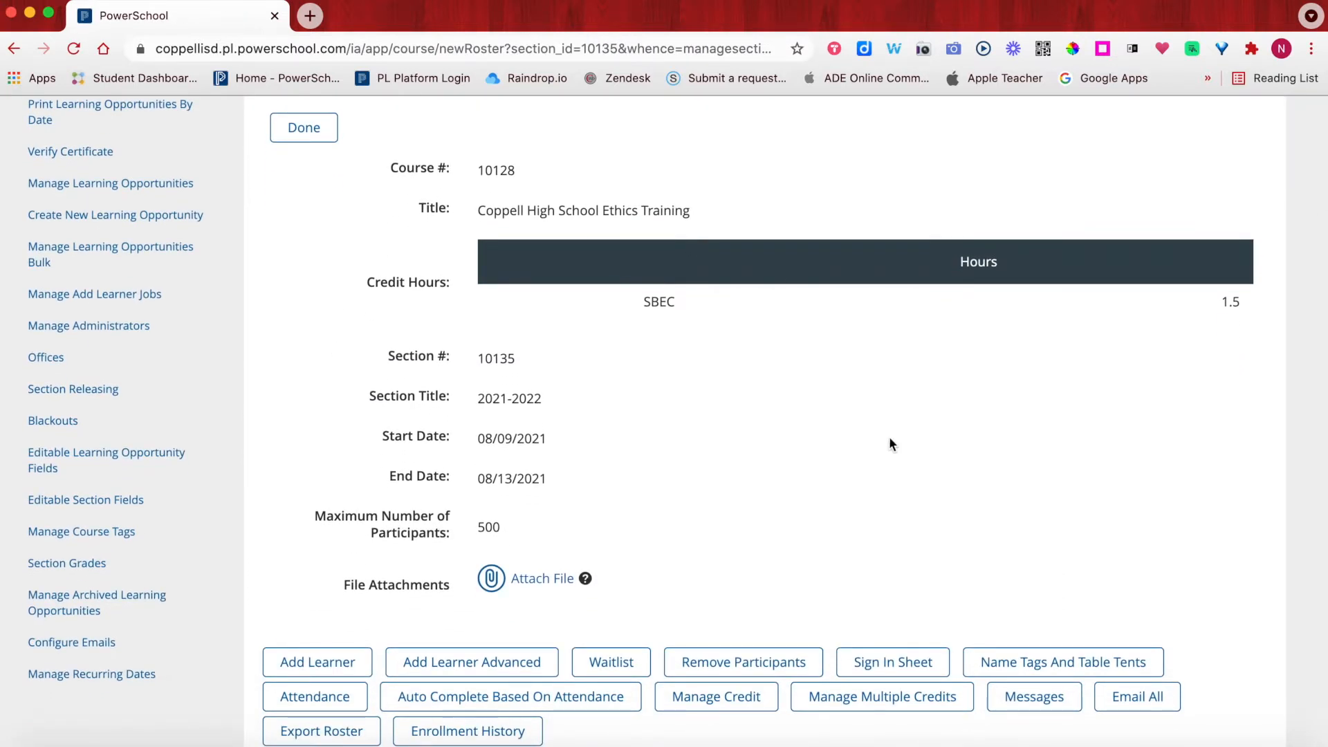
{"action": "scroll", "coordinate": [537, 512], "scroll_direction": "down", "scroll_amount": 5}
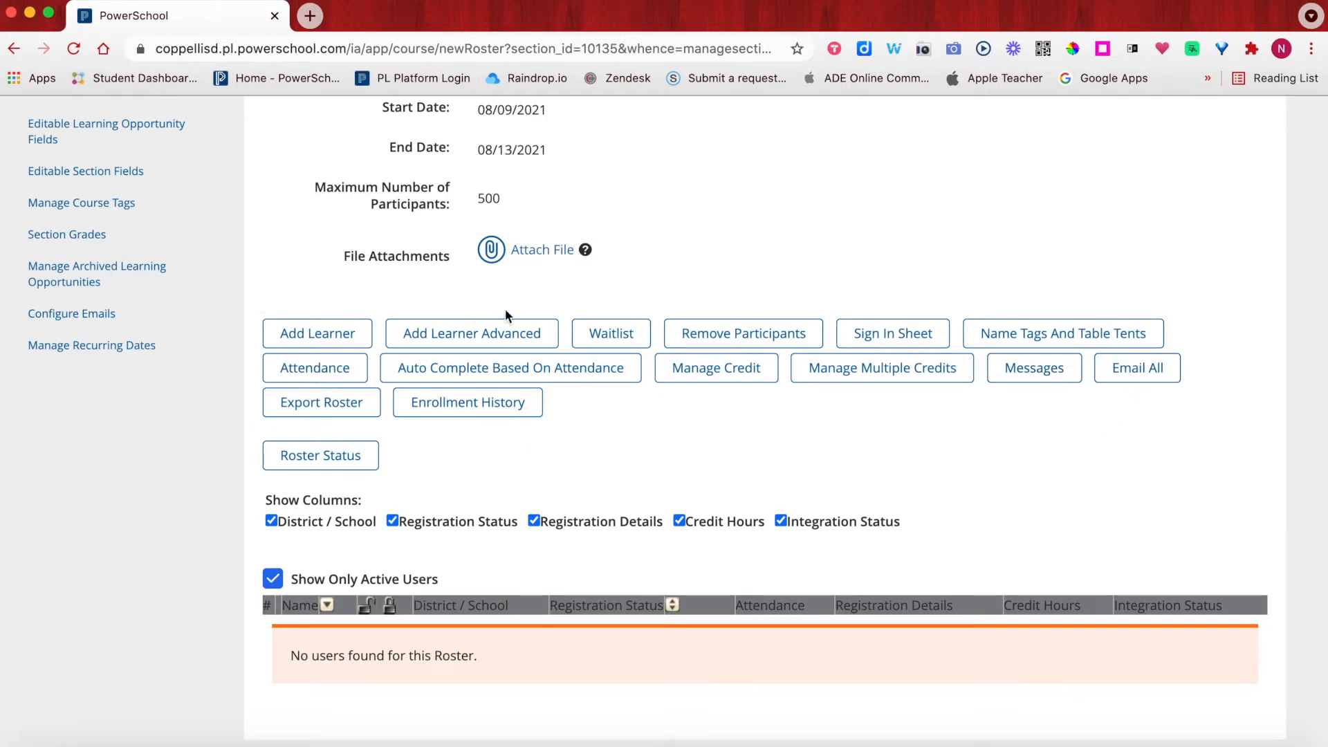
- In Add Learner, search active learners by entering the learner's first name
{"action": "left_click", "coordinate": [311, 338]}
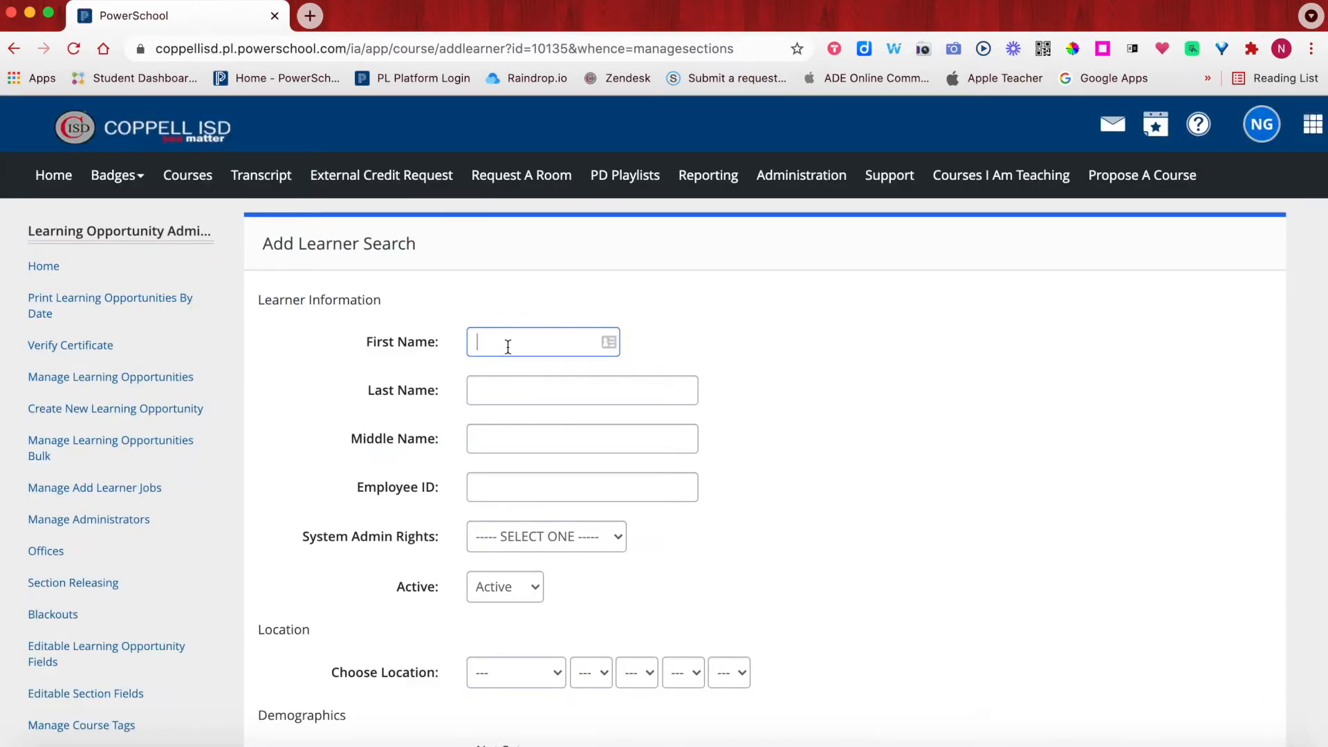
{"action": "type", "text": "nancy"}
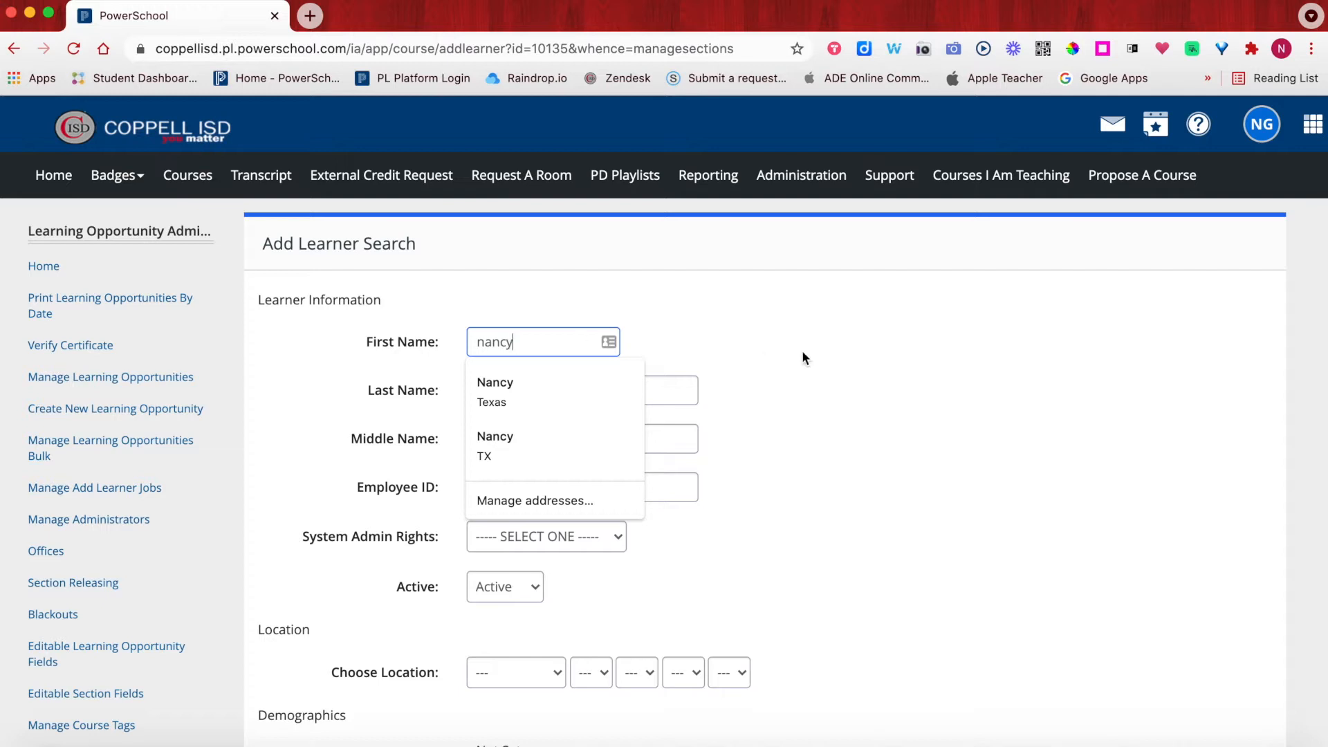
{"action": "left_click", "coordinate": [802, 353]}
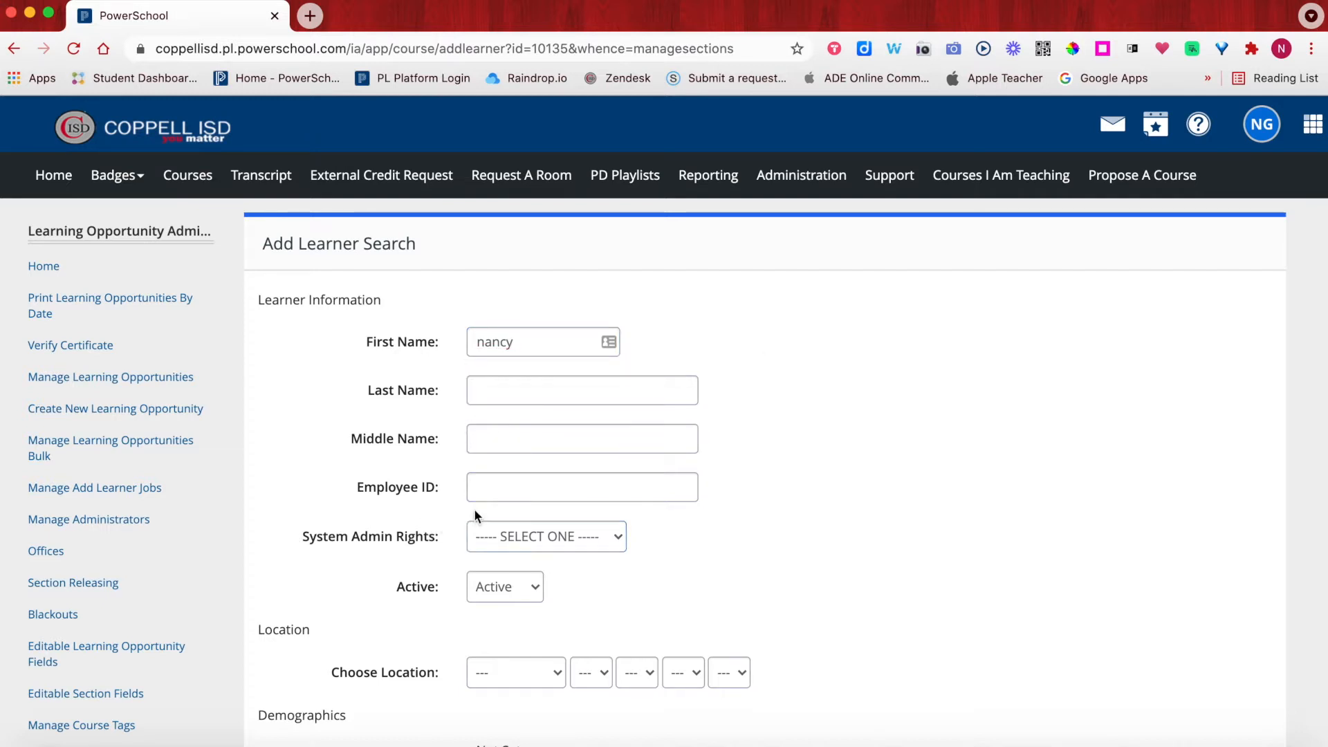
{"action": "scroll", "coordinate": [409, 525], "scroll_direction": "down", "scroll_amount": 2}
{"action": "scroll", "coordinate": [409, 531], "scroll_direction": "down", "scroll_amount": 3}
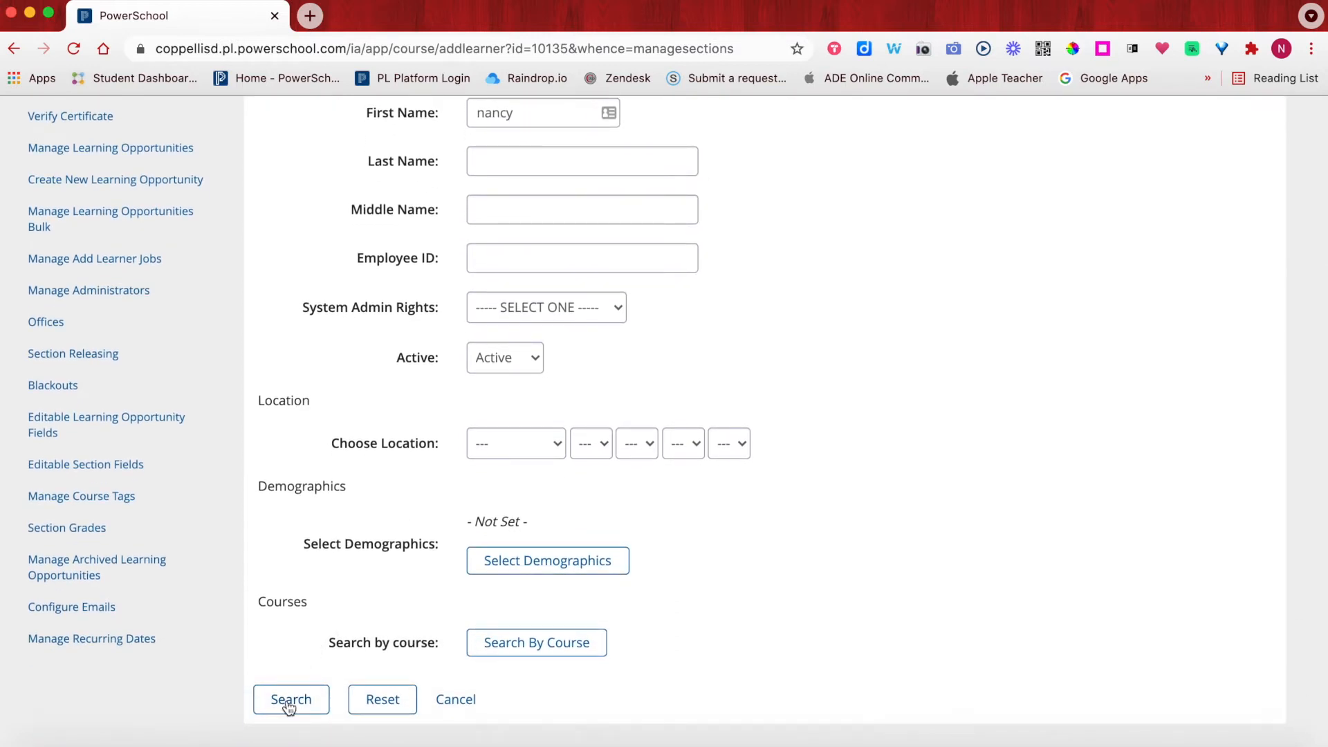
{"action": "left_click", "coordinate": [289, 701]}
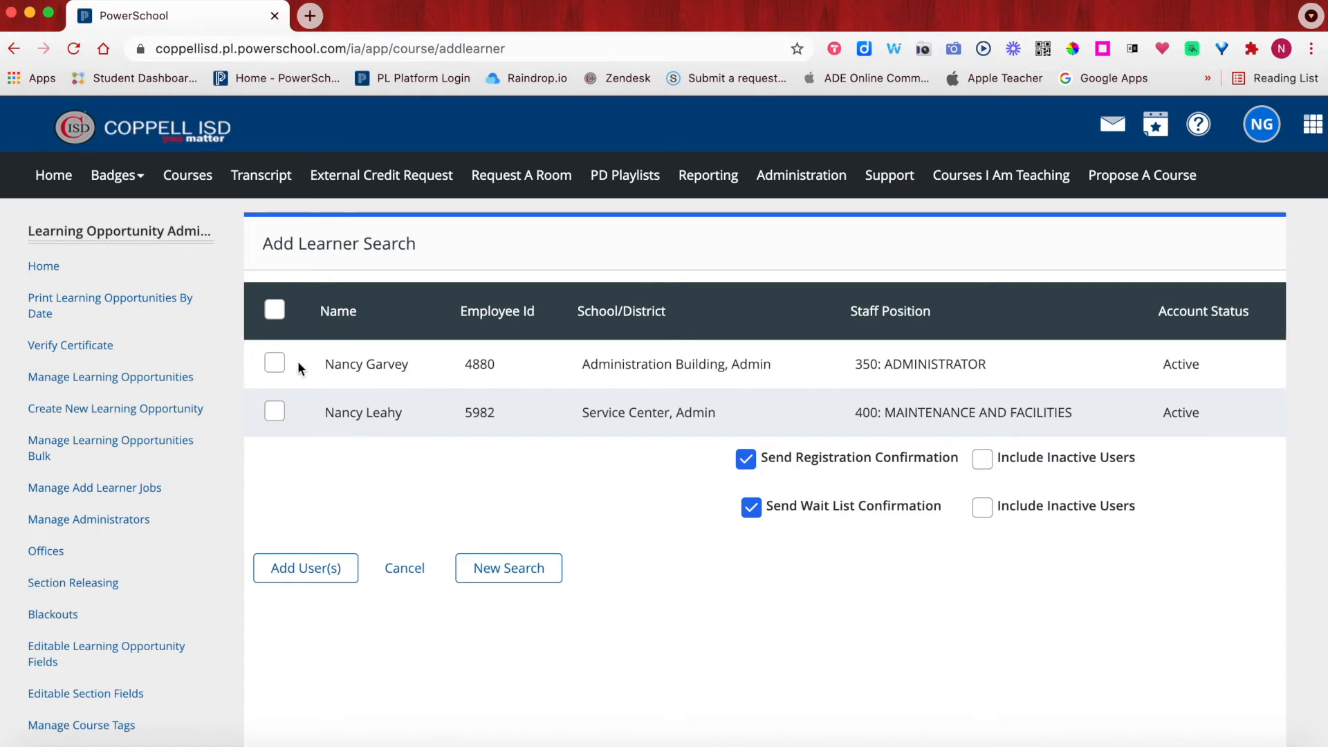
- Select the administrator from the search results and add them to section 10135's roster
{"action": "left_click", "coordinate": [274, 362]}
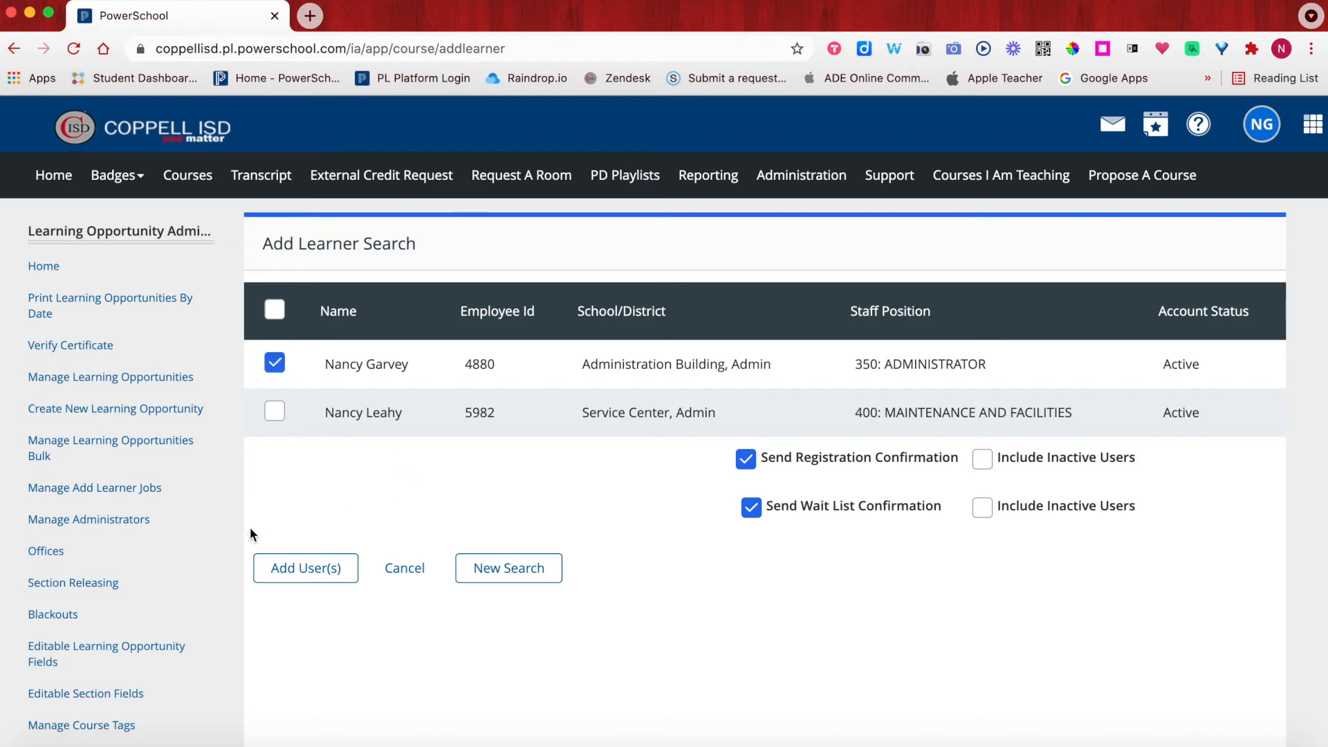
{"action": "left_click", "coordinate": [305, 569]}
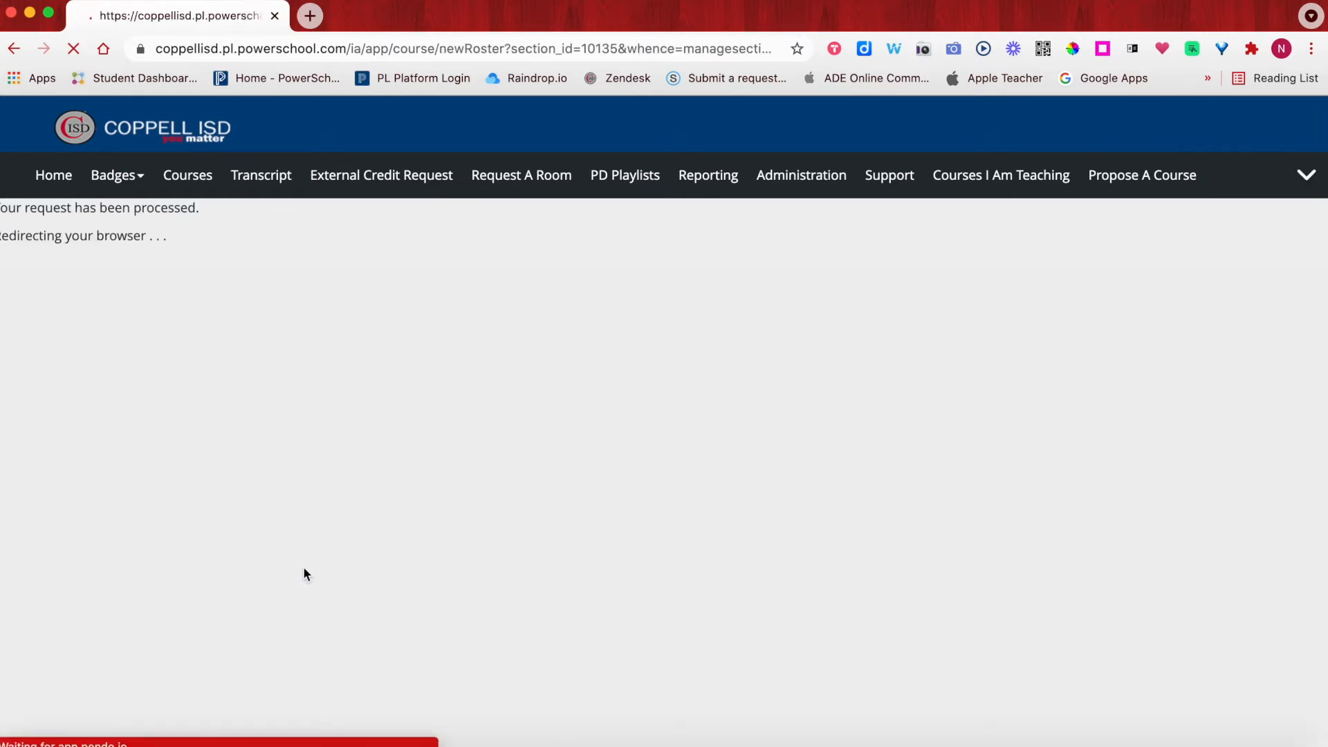
{"action": "scroll", "coordinate": [448, 447], "scroll_direction": "down", "scroll_amount": 3}
{"action": "scroll", "coordinate": [449, 450], "scroll_direction": "down", "scroll_amount": 7}
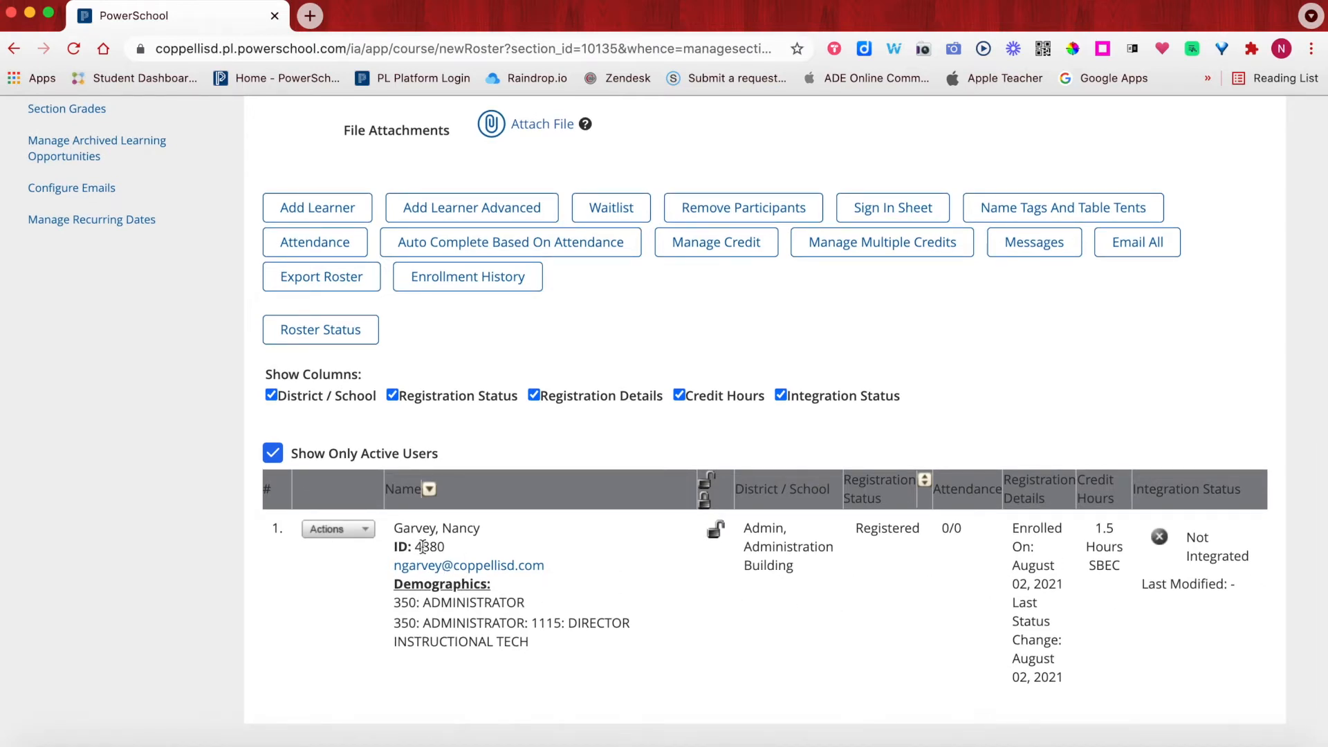
{"action": "scroll", "coordinate": [457, 590], "scroll_direction": "up", "scroll_amount": 2}
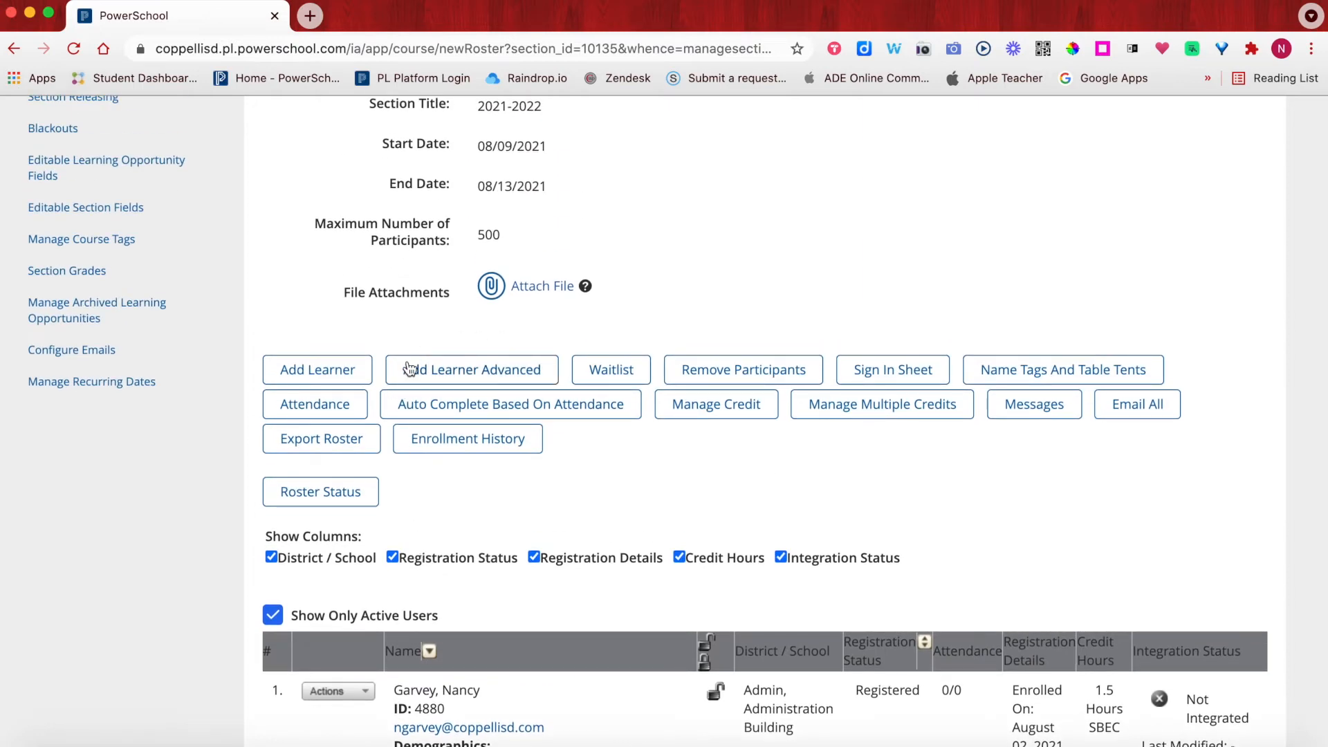
- Open Add Learner Advanced and choose Username as the learner identifier
{"action": "left_click", "coordinate": [461, 372]}
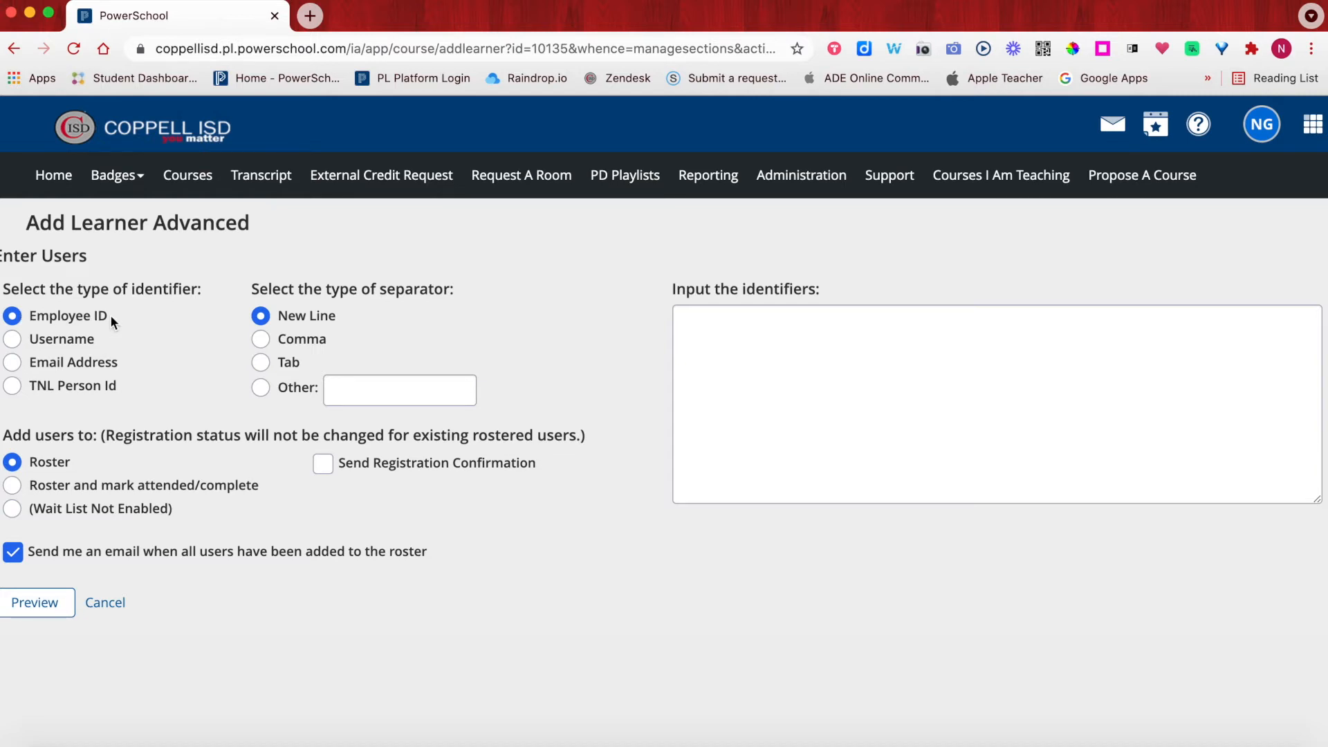
{"action": "left_click", "coordinate": [778, 361]}
{"action": "left_click", "coordinate": [769, 315]}
{"action": "left_click", "coordinate": [13, 343]}
{"action": "left_click", "coordinate": [366, 381]}
{"action": "left_click", "coordinate": [741, 355]}
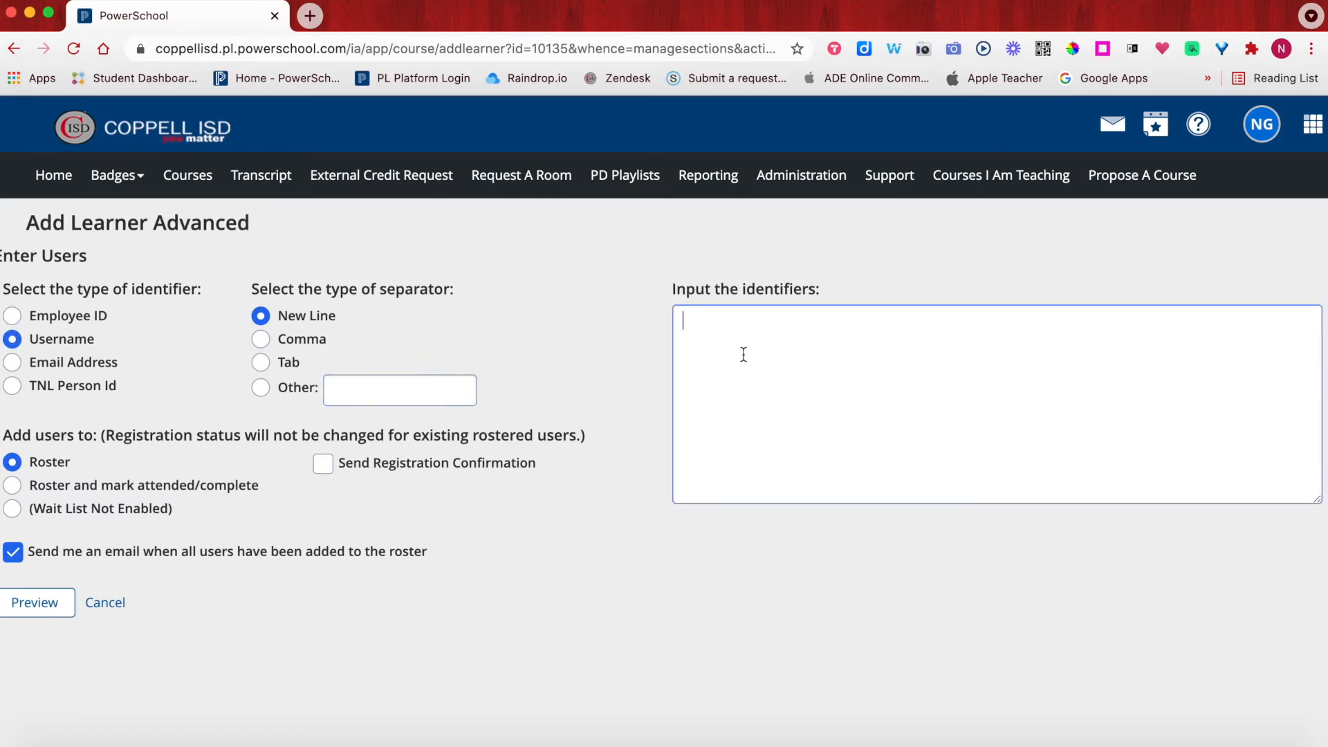
- Enter four learner usernames one per line, fixing typos, with confirmation emails left off
{"action": "key", "text": "Return"}
{"action": "key", "text": "Return"}
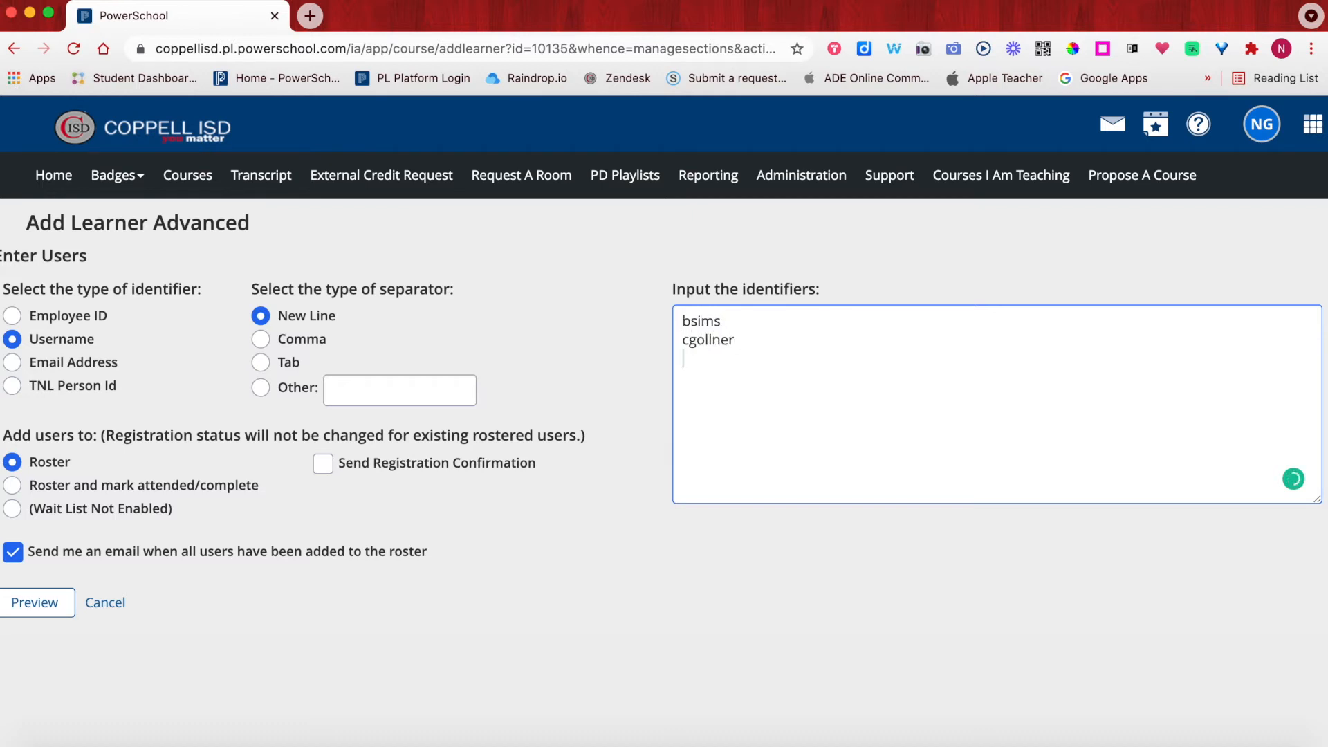
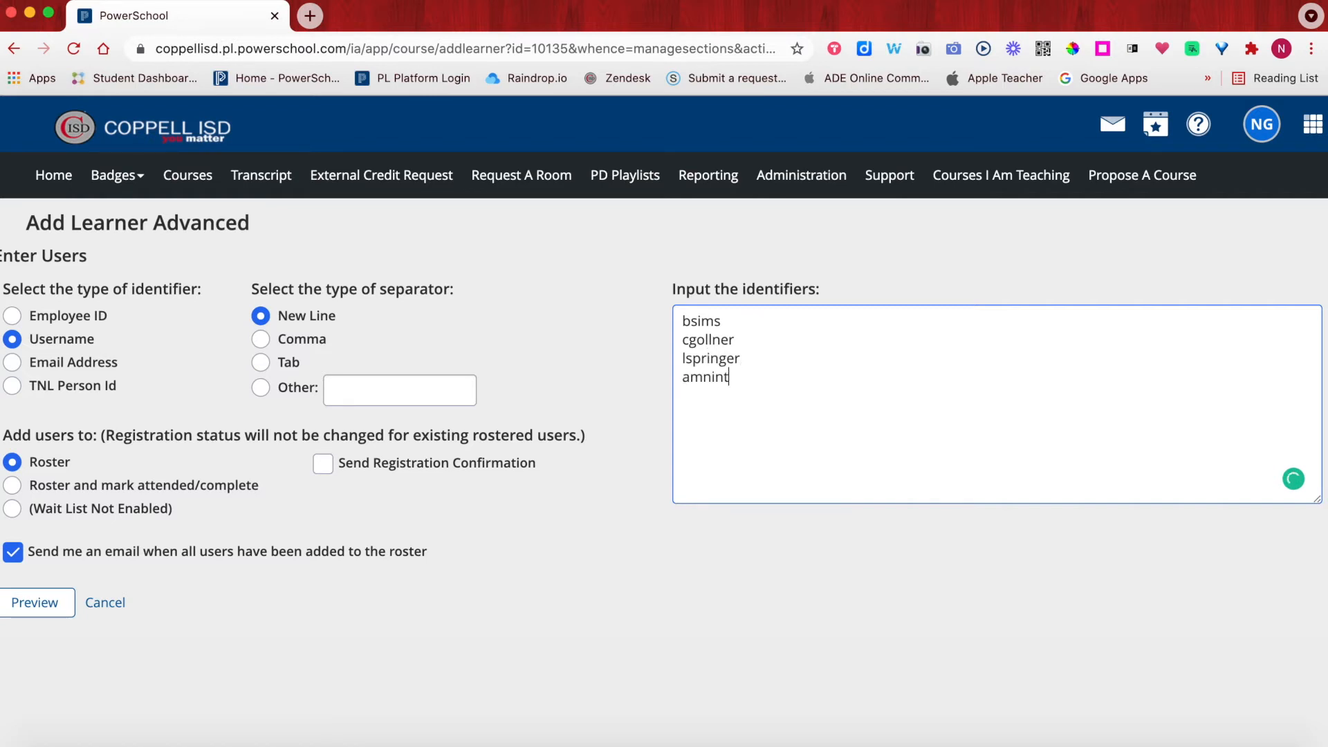
{"action": "left_click", "coordinate": [707, 385]}
{"action": "key", "text": "BackSpace"}
{"action": "left_click", "coordinate": [323, 464]}
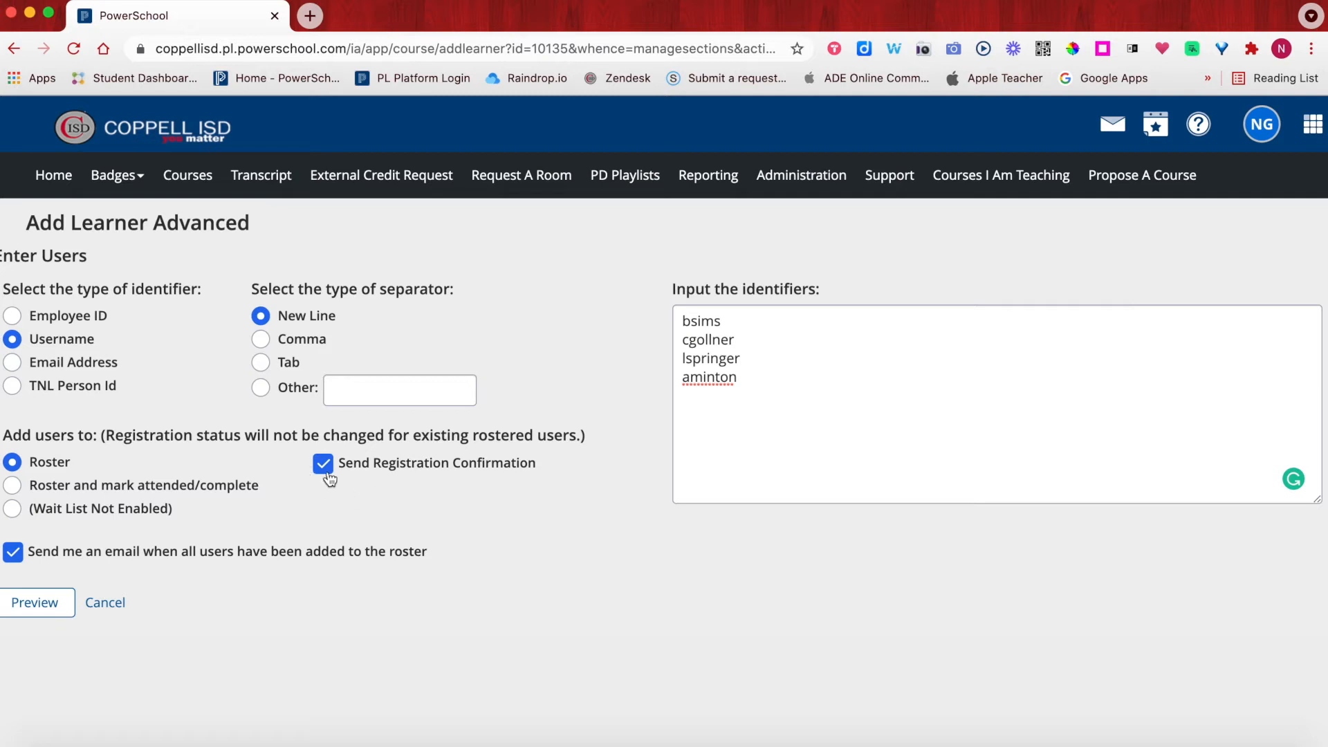
{"action": "left_click", "coordinate": [322, 465]}
- Preview the matched learners after adding a fifth username to the identifiers list
{"action": "left_click", "coordinate": [25, 607]}
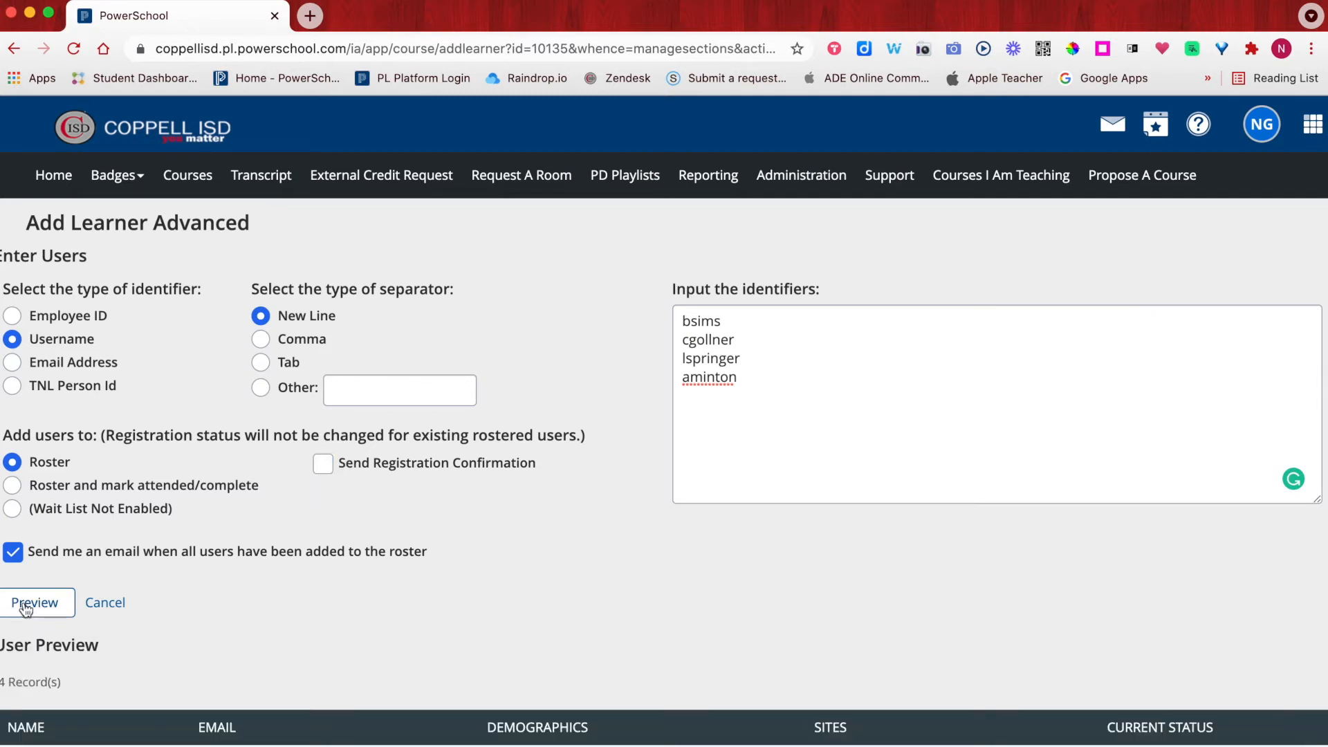
{"action": "scroll", "coordinate": [288, 568], "scroll_direction": "down", "scroll_amount": 5}
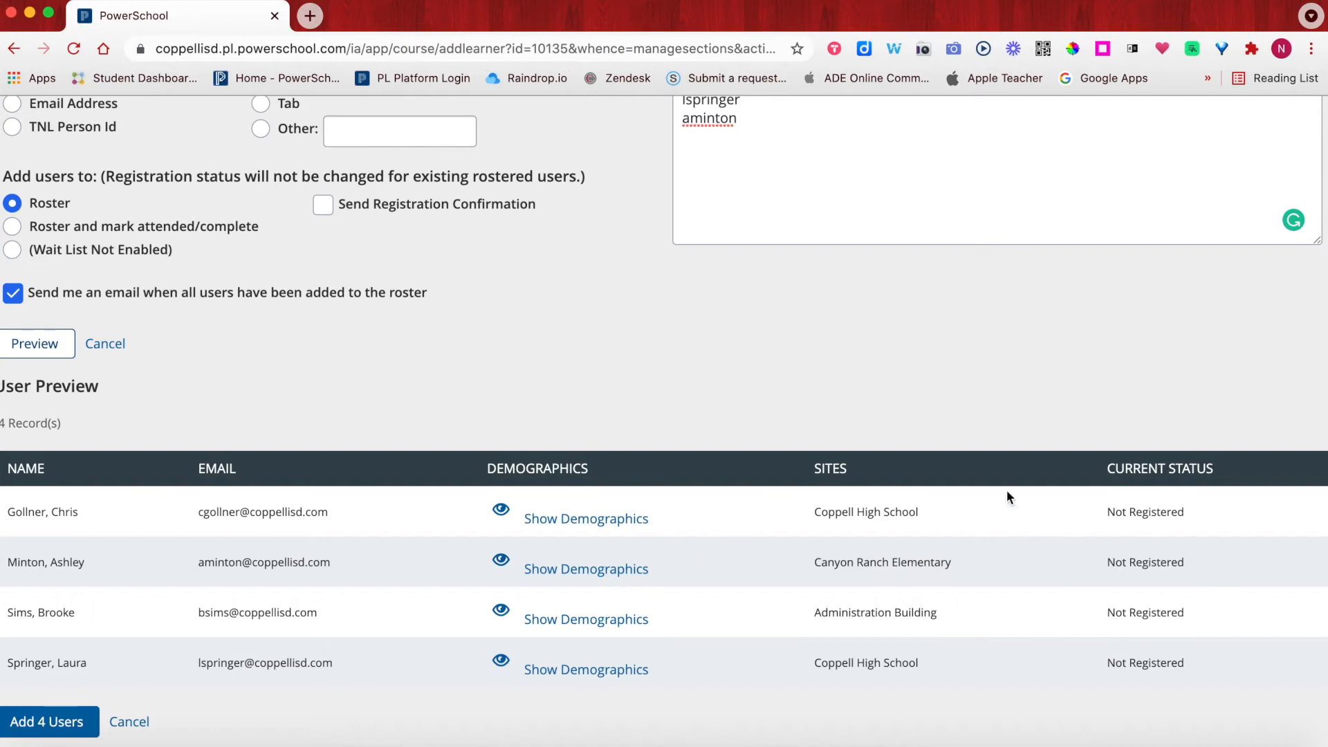
{"action": "scroll", "coordinate": [628, 291], "scroll_direction": "up", "scroll_amount": 4}
{"action": "left_click", "coordinate": [752, 275]}
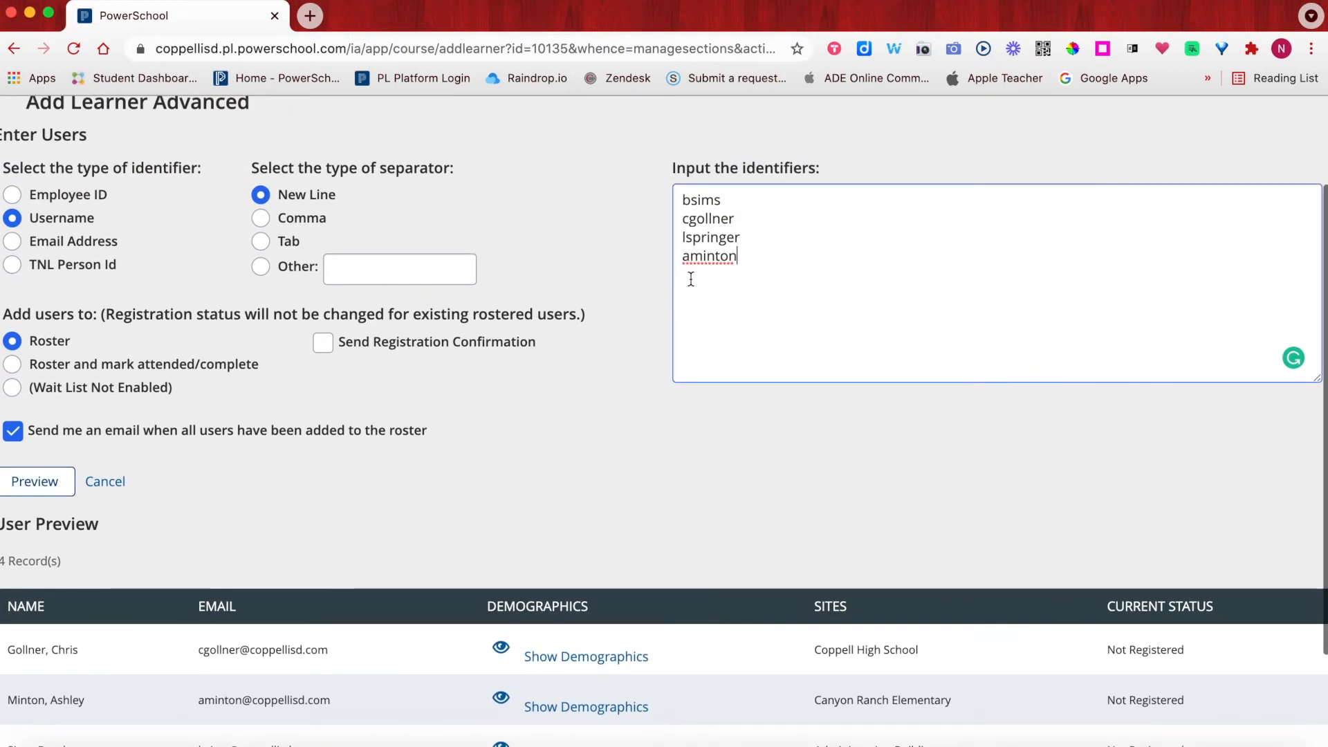
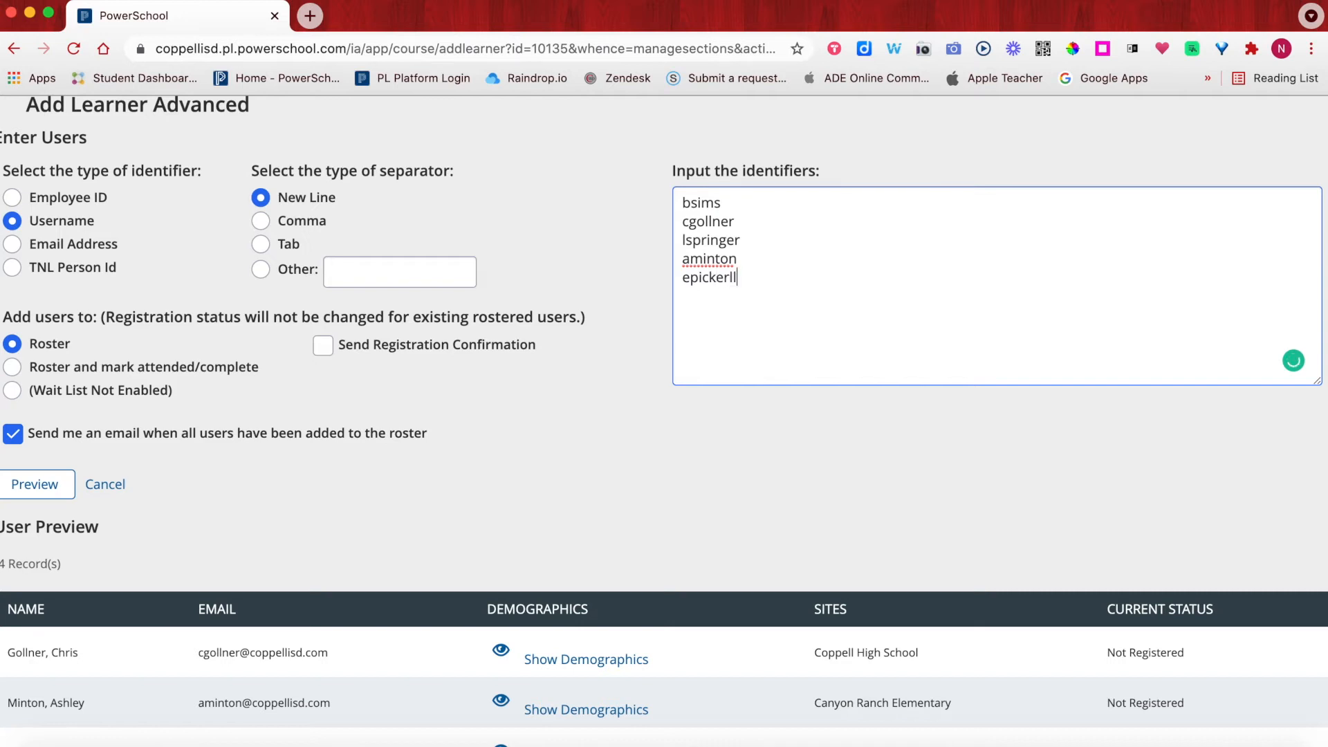
{"action": "left_click", "coordinate": [29, 488]}
{"action": "scroll", "coordinate": [457, 524], "scroll_direction": "down", "scroll_amount": 5}
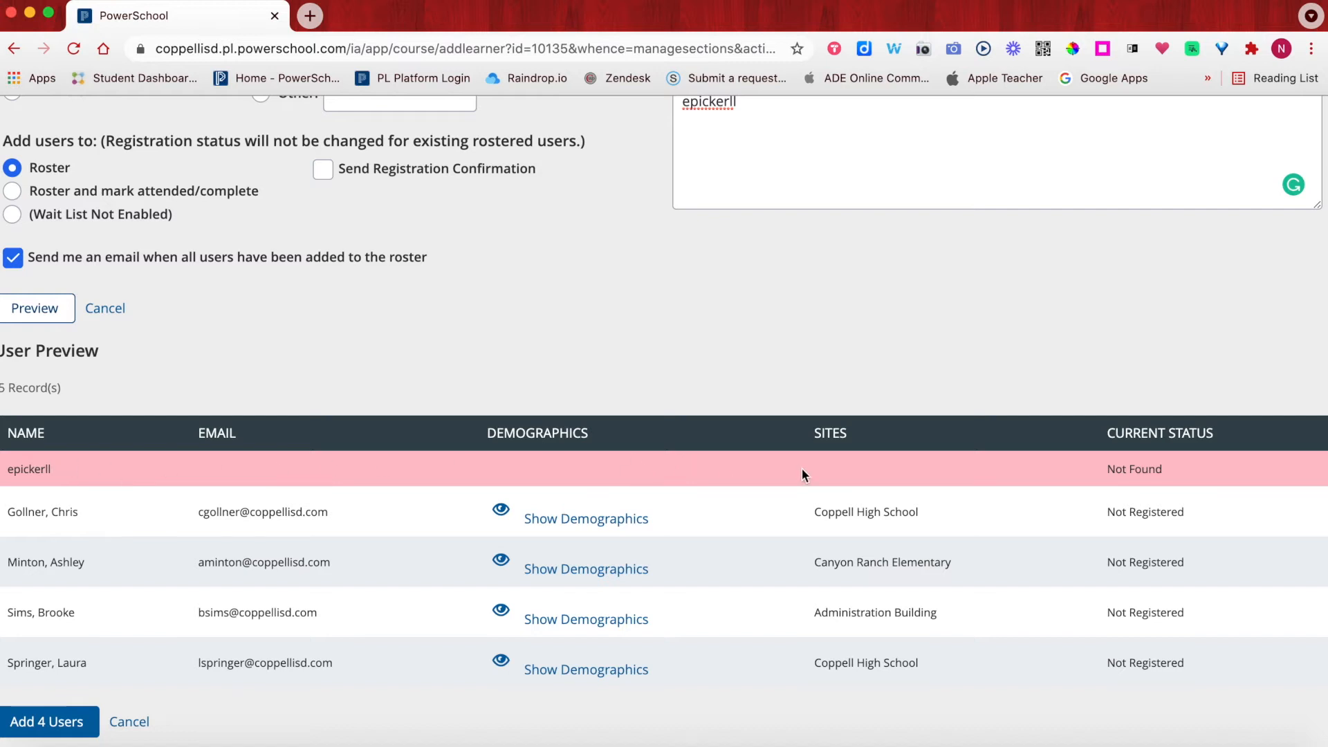
- Delete the Not Found username and preview again so four learners match
{"action": "left_click", "coordinate": [703, 131]}
{"action": "scroll", "coordinate": [704, 136], "scroll_direction": "up", "scroll_amount": 3}
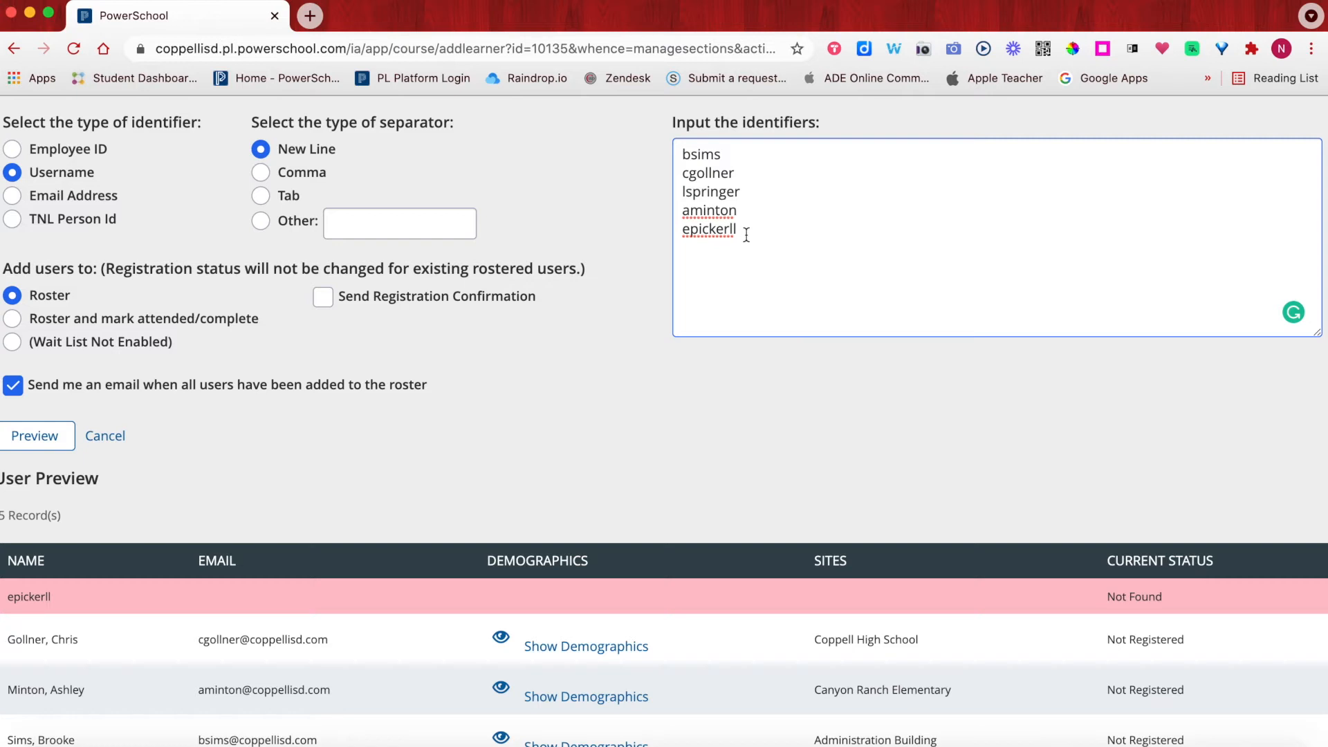
{"action": "left_click_drag", "start_coordinate": [746, 235], "coordinate": [670, 235]}
{"action": "key", "text": "BackSpace"}
{"action": "left_click", "coordinate": [28, 434]}
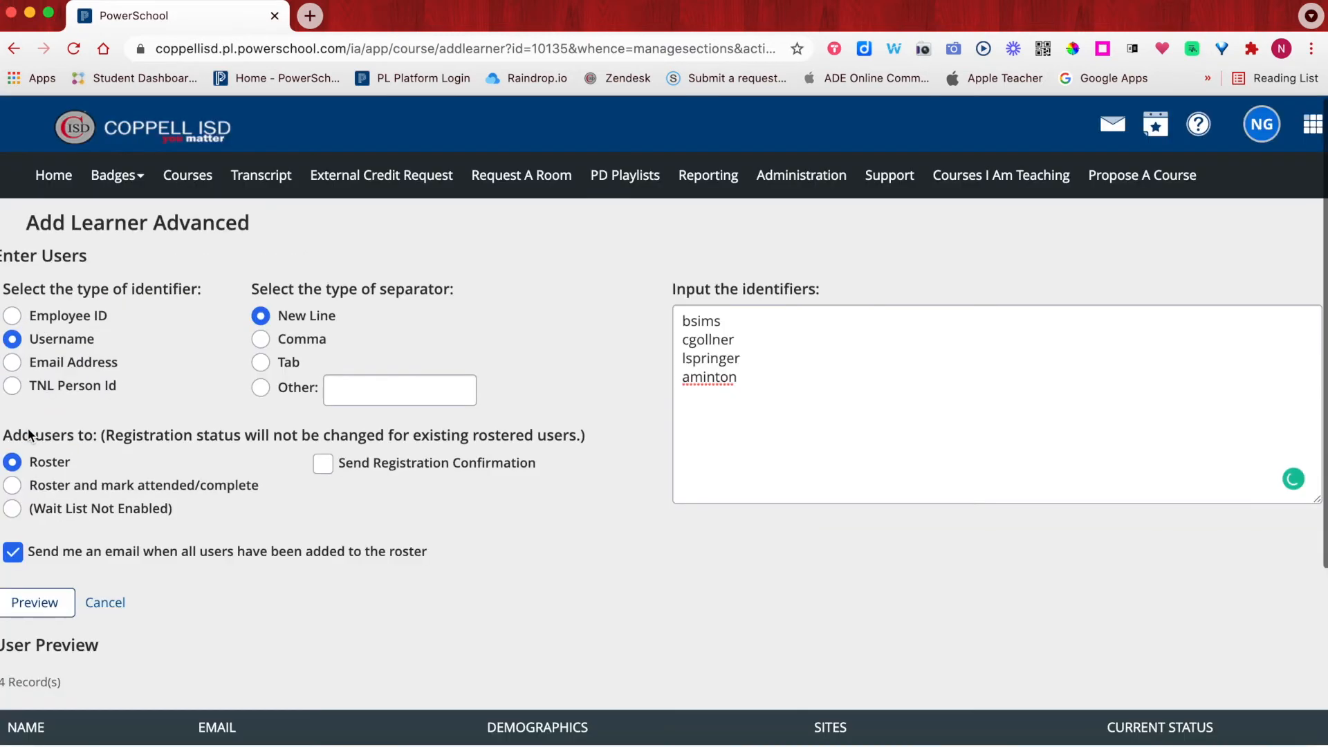
{"action": "scroll", "coordinate": [27, 434], "scroll_direction": "down", "scroll_amount": 5}
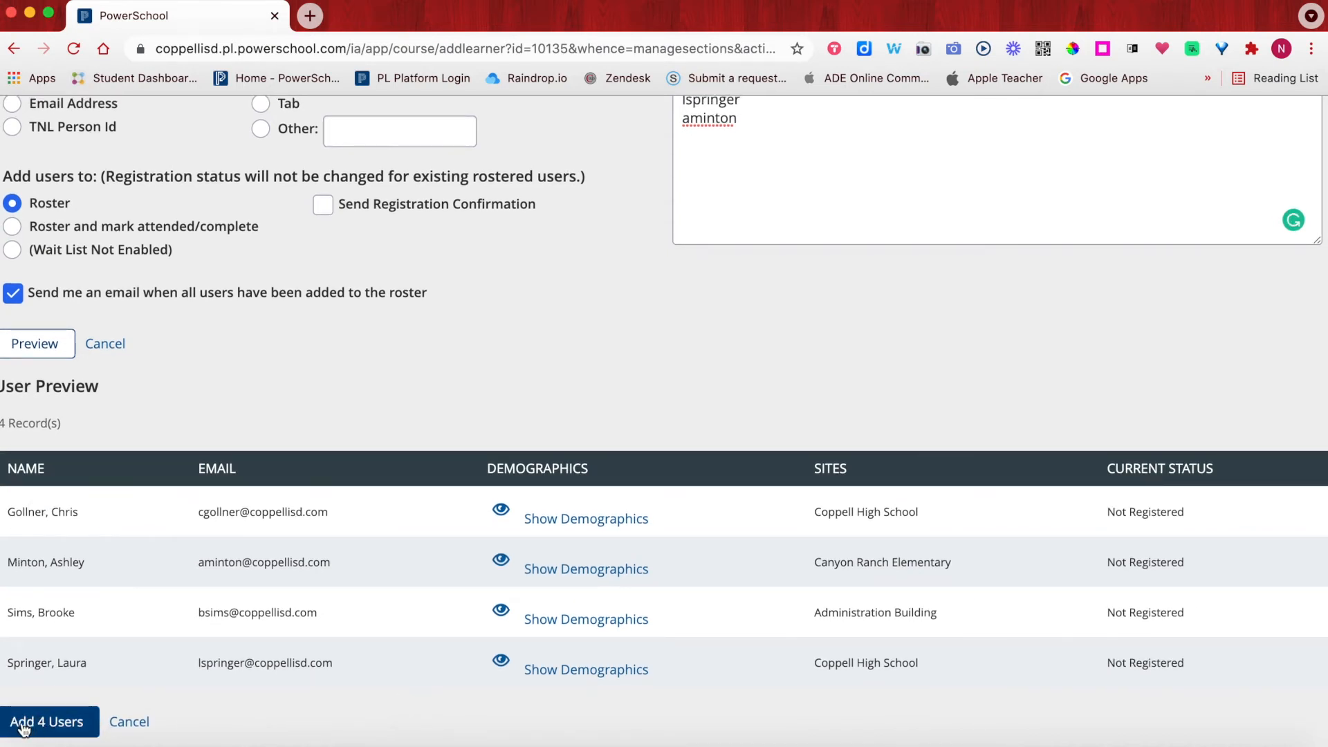
- Add the 4 matched users and review the scheduled Add Learner Job notice on the roster
{"action": "left_click", "coordinate": [60, 723]}
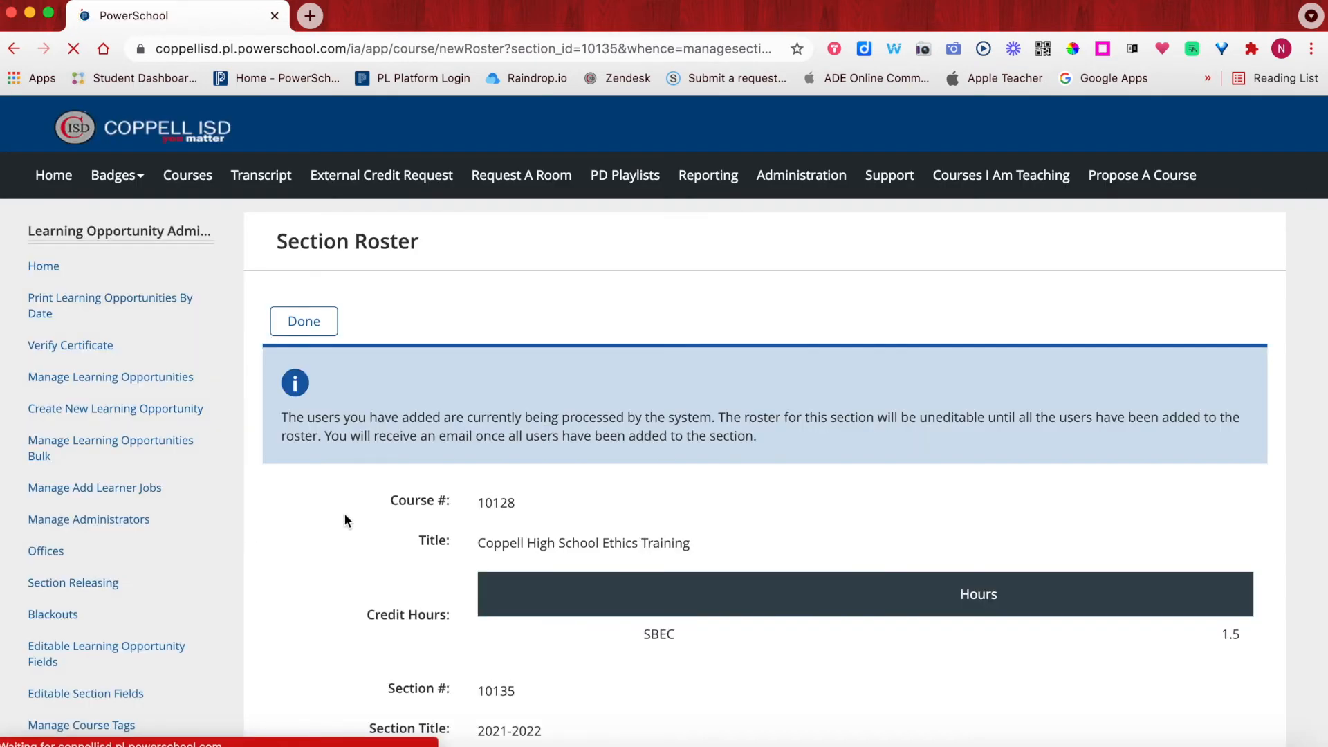
{"action": "scroll", "coordinate": [343, 515], "scroll_direction": "down", "scroll_amount": 8}
{"action": "scroll", "coordinate": [344, 519], "scroll_direction": "down", "scroll_amount": 8}
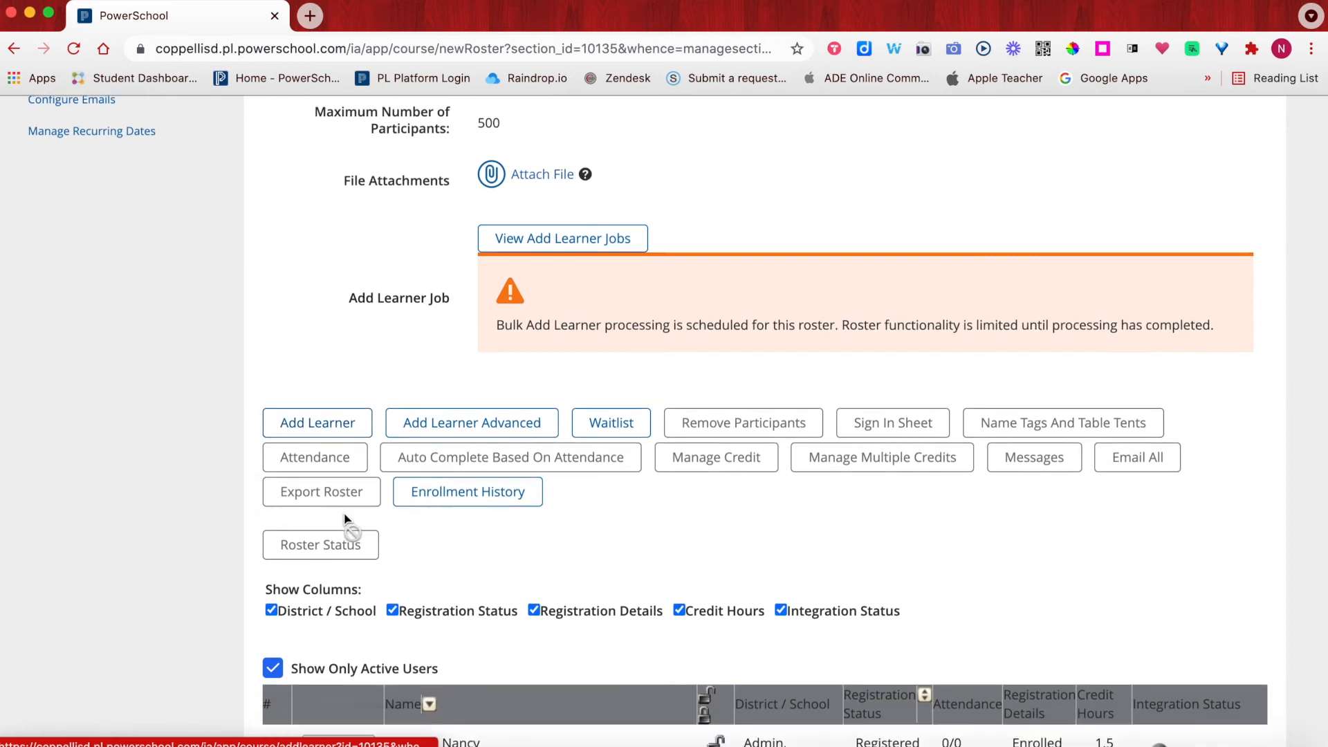
{"action": "scroll", "coordinate": [345, 513], "scroll_direction": "up", "scroll_amount": 3}
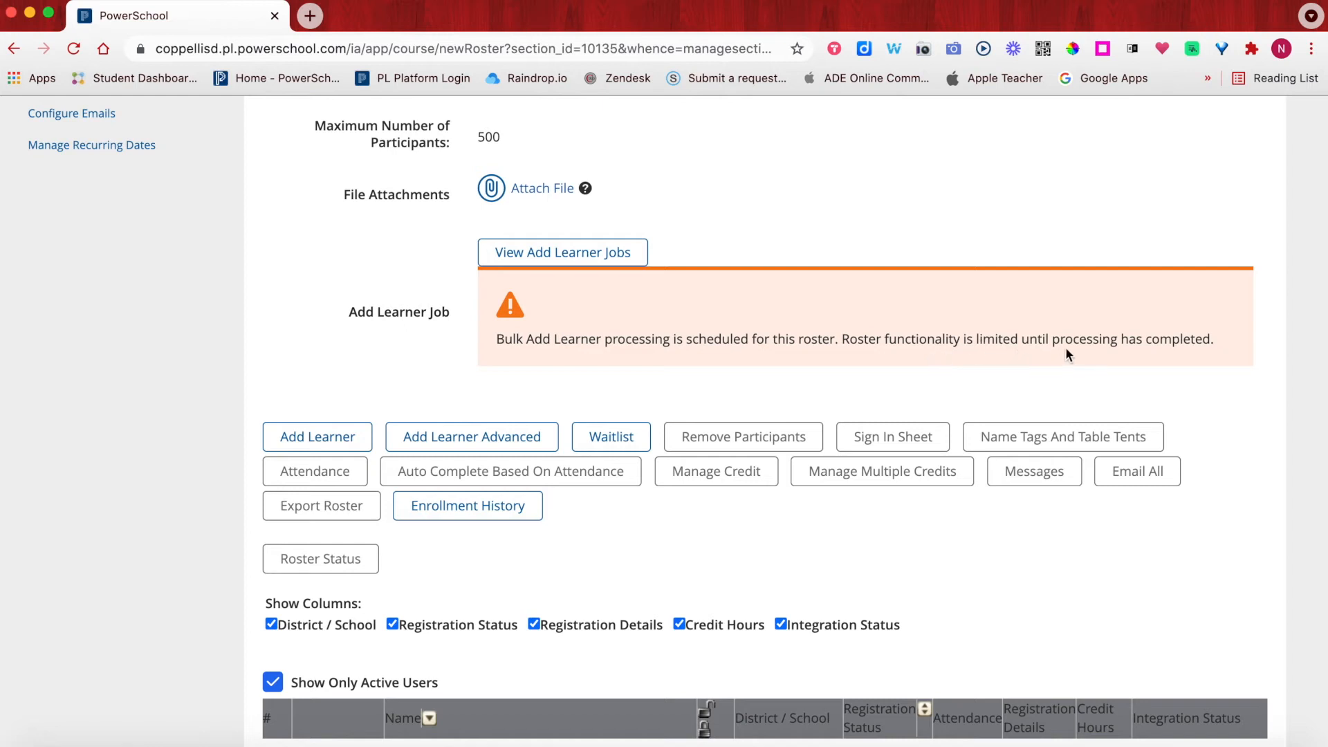
{"action": "scroll", "coordinate": [1109, 375], "scroll_direction": "up", "scroll_amount": 1}
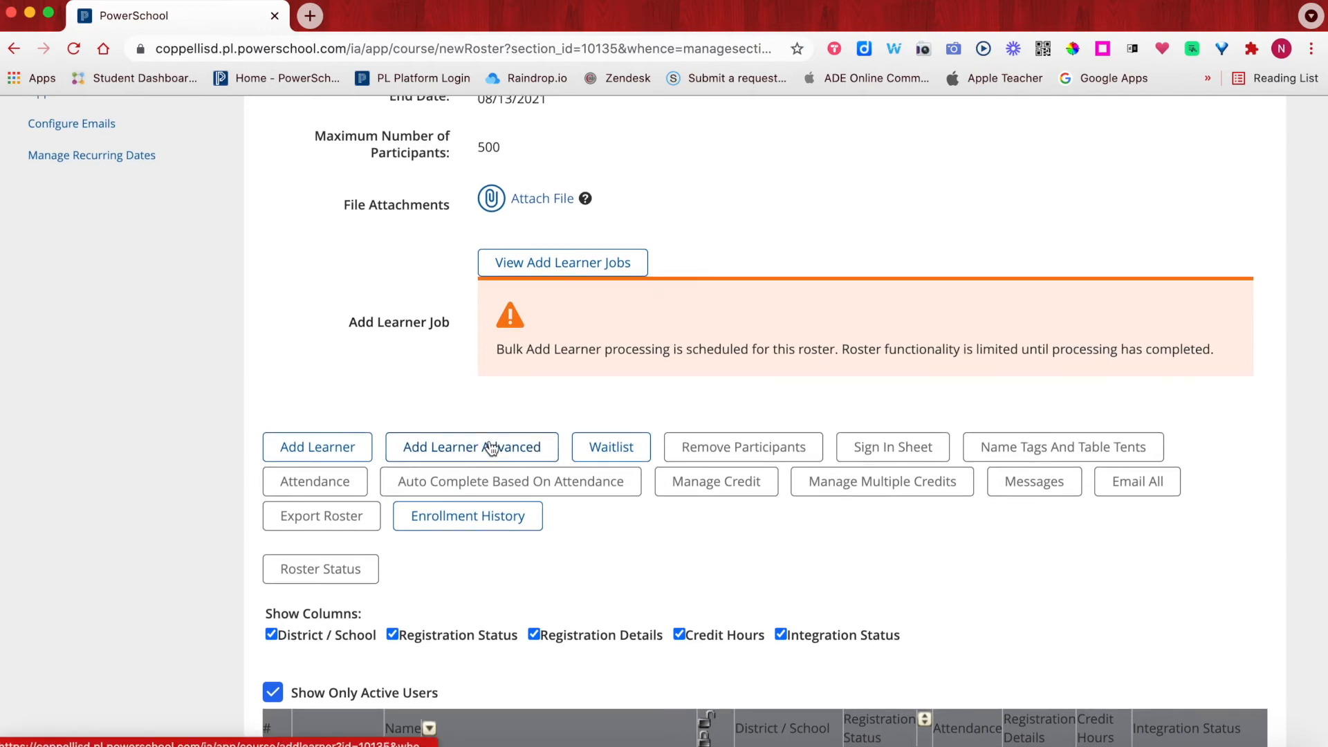
{"action": "scroll", "coordinate": [459, 355], "scroll_direction": "down", "scroll_amount": 5}
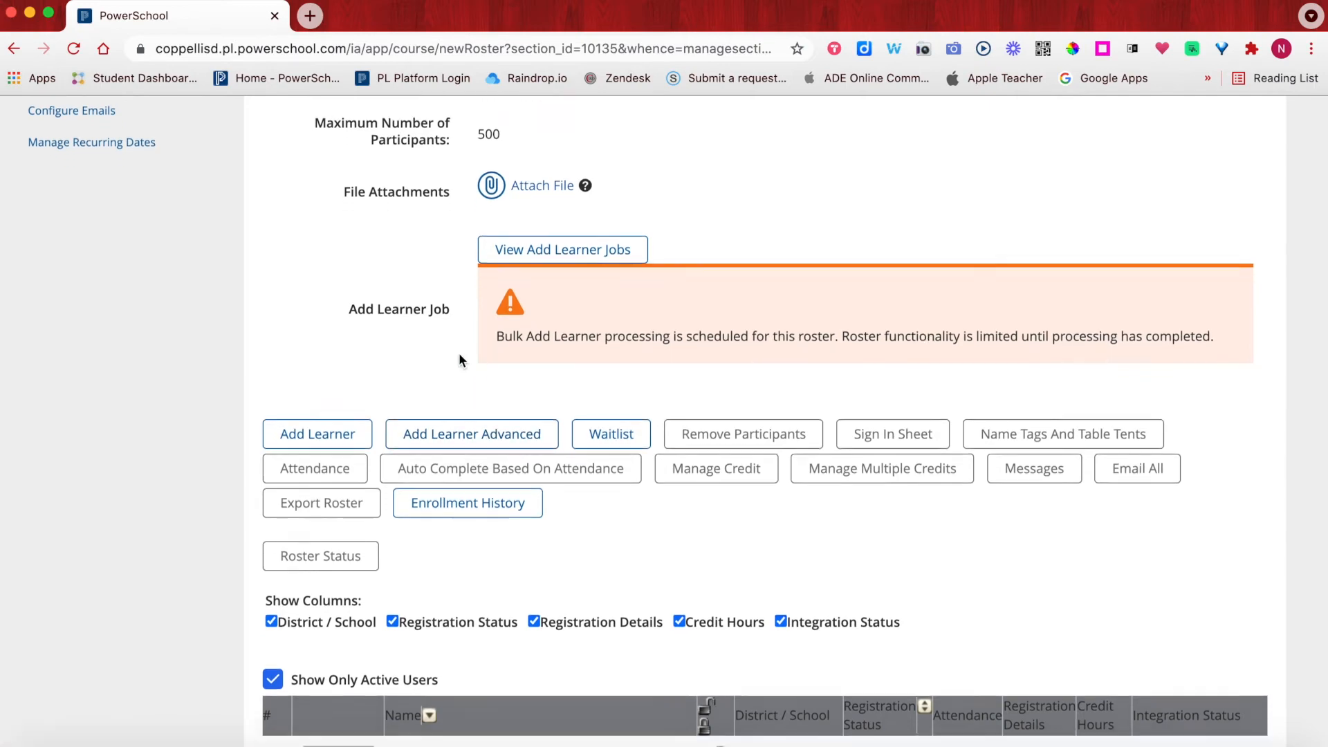
{"action": "scroll", "coordinate": [459, 354], "scroll_direction": "up", "scroll_amount": 5}
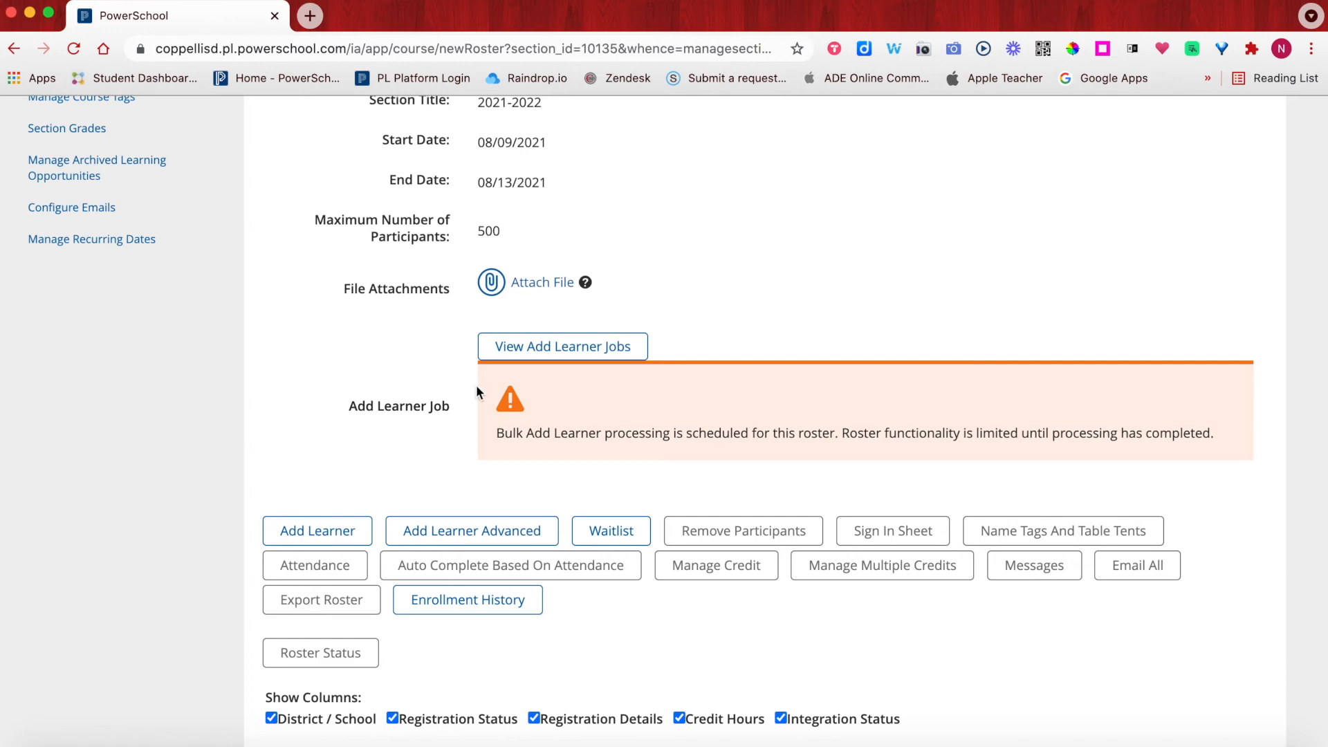
{"action": "scroll", "coordinate": [413, 508], "scroll_direction": "down", "scroll_amount": 5}
- Reload the roster twice until all five learners show as Registered
{"action": "scroll", "coordinate": [428, 604], "scroll_direction": "down", "scroll_amount": 1}
{"action": "scroll", "coordinate": [435, 524], "scroll_direction": "up", "scroll_amount": 15}
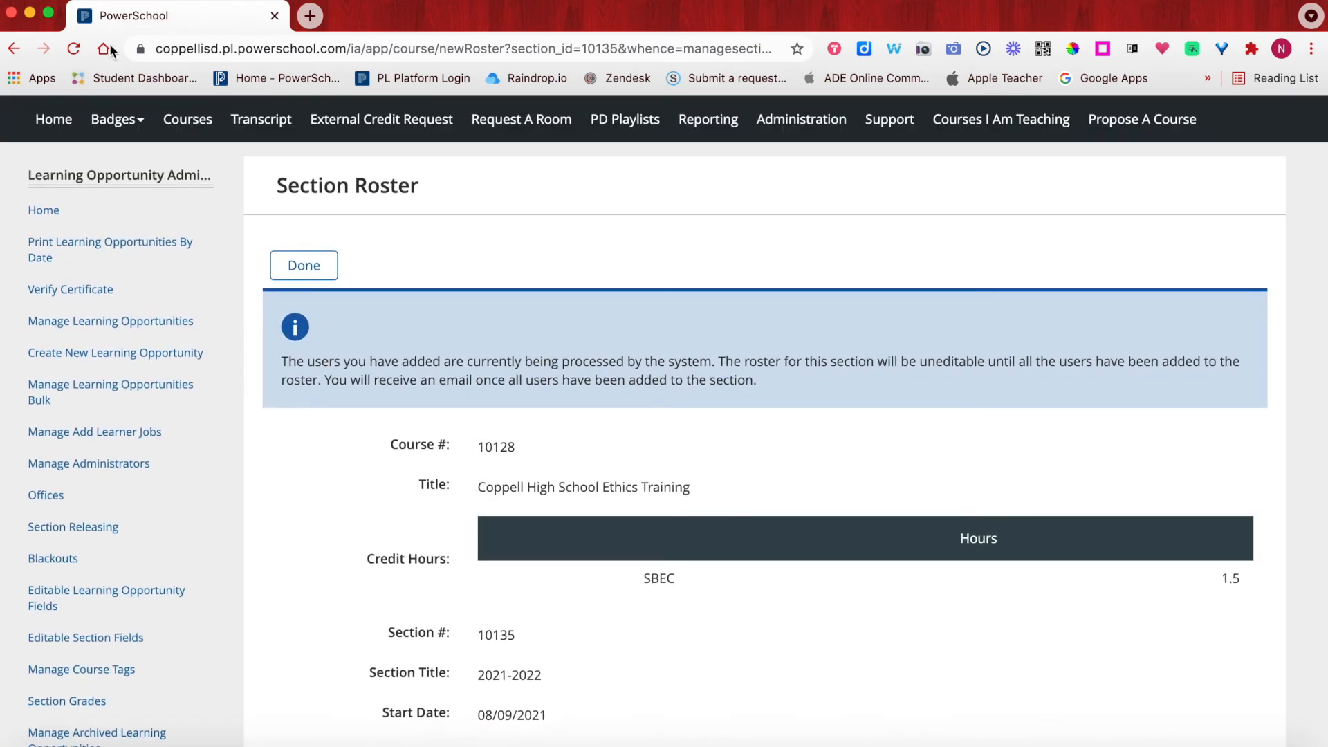
{"action": "left_click", "coordinate": [77, 51]}
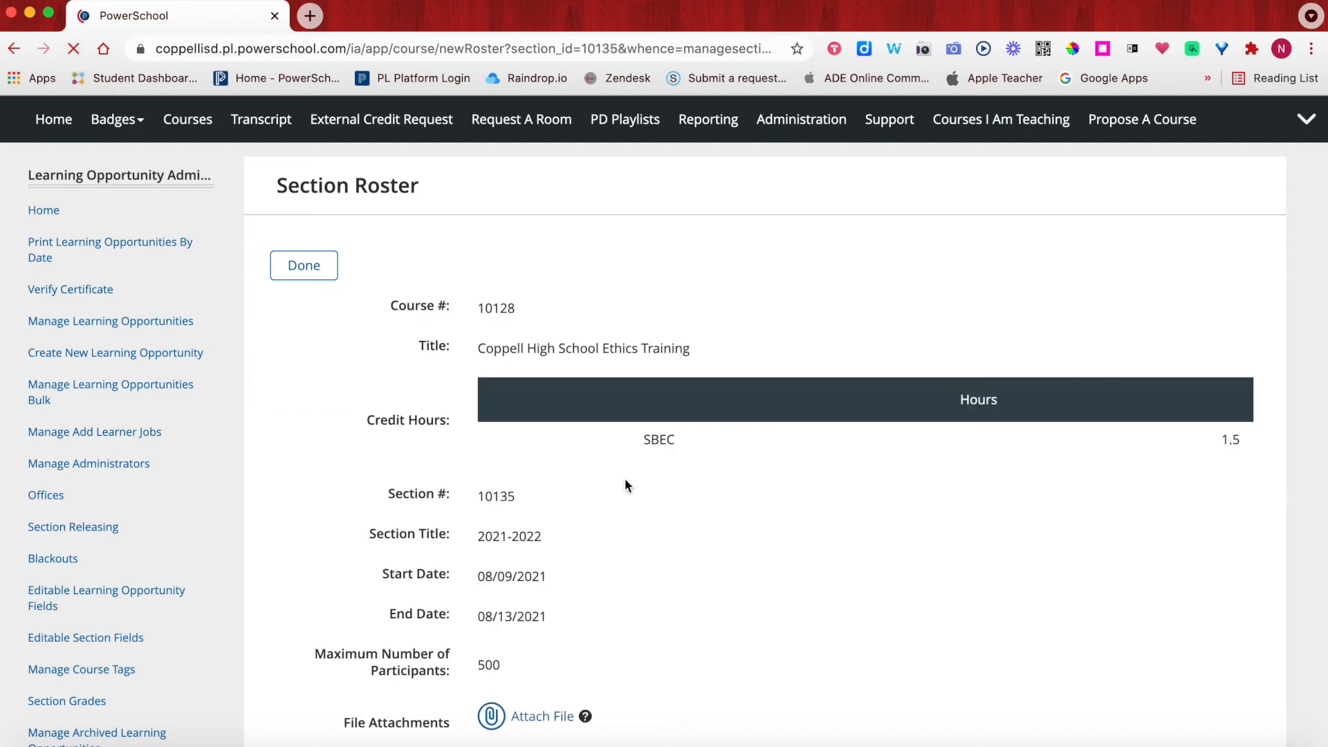
{"action": "scroll", "coordinate": [624, 484], "scroll_direction": "down", "scroll_amount": 2}
{"action": "scroll", "coordinate": [625, 480], "scroll_direction": "down", "scroll_amount": 9}
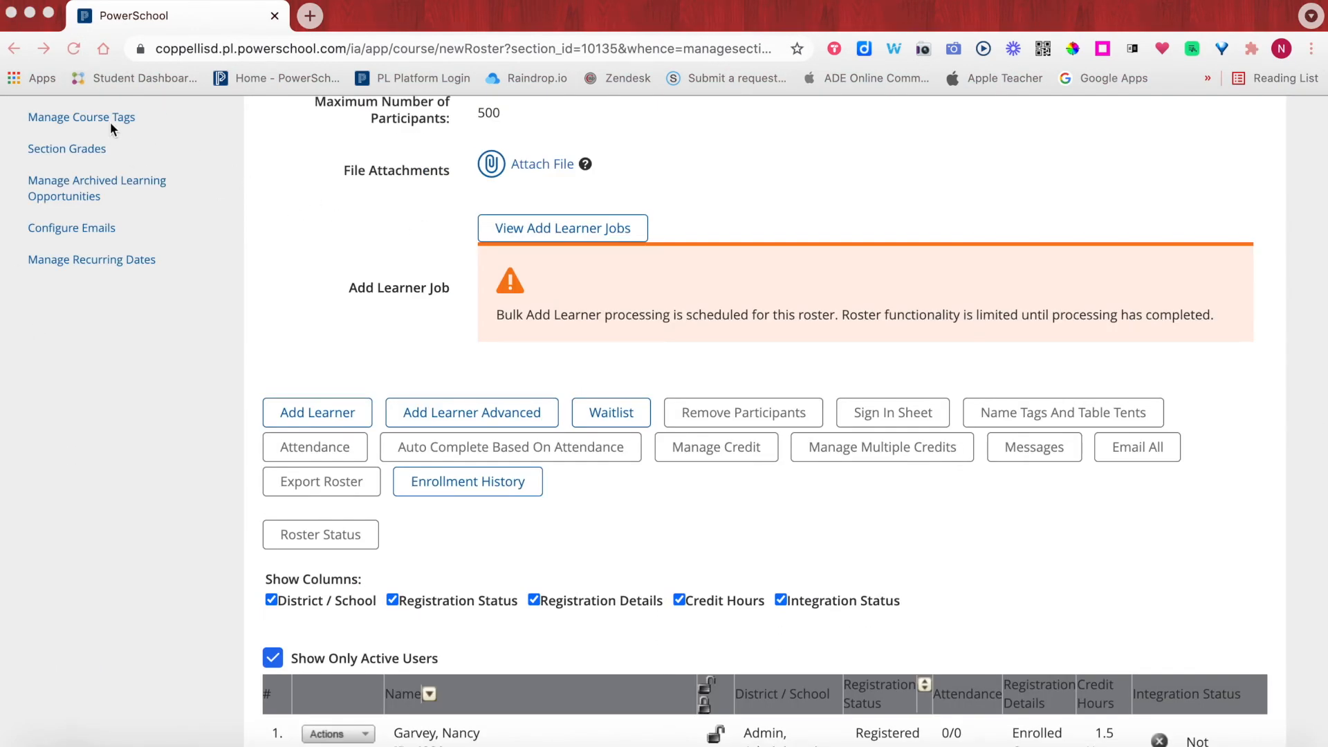
{"action": "left_click", "coordinate": [70, 53]}
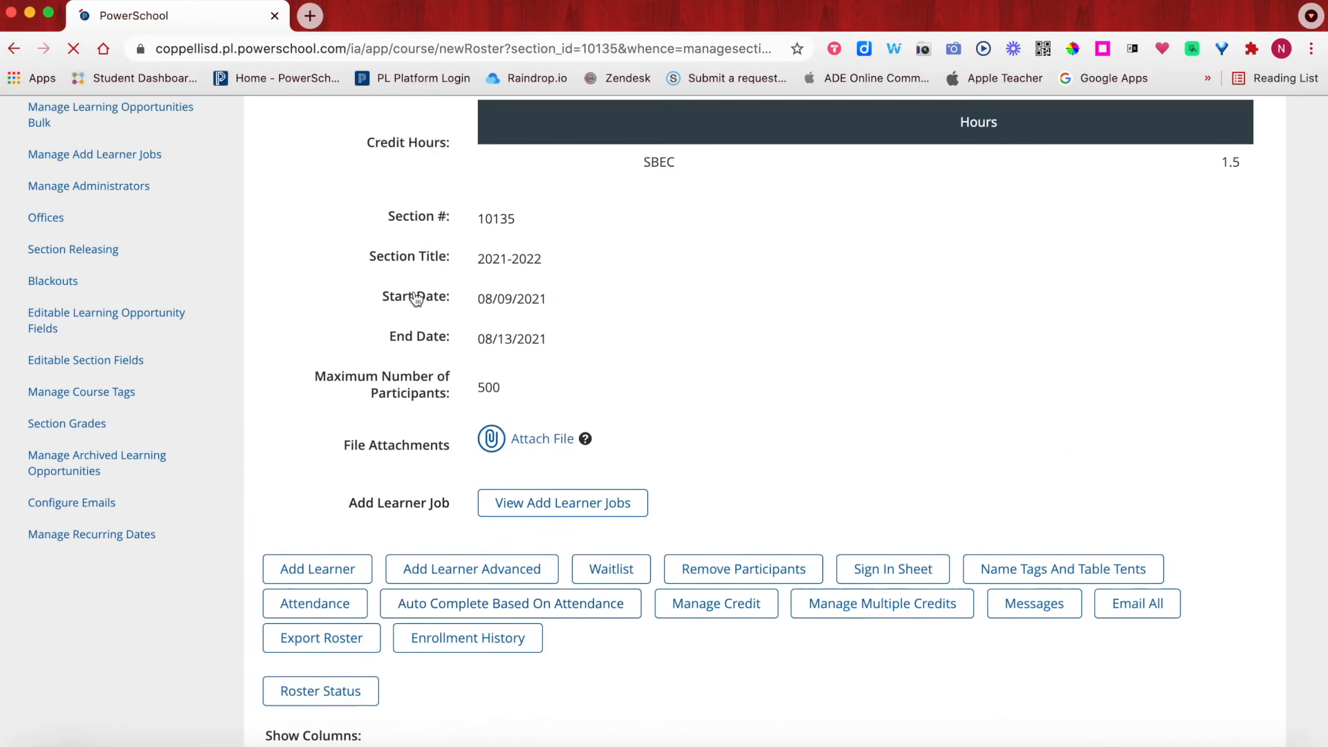
{"action": "scroll", "coordinate": [416, 298], "scroll_direction": "down", "scroll_amount": 15}
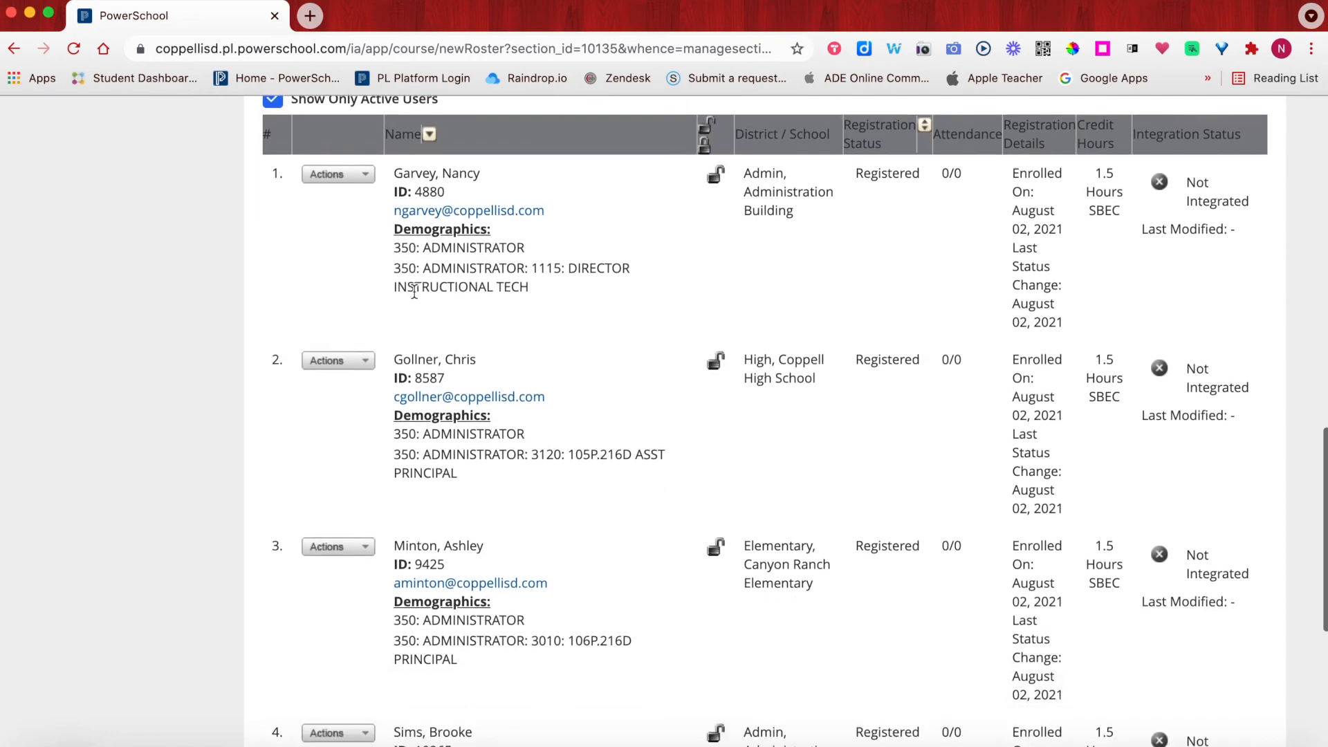
{"action": "scroll", "coordinate": [413, 290], "scroll_direction": "down", "scroll_amount": 4}
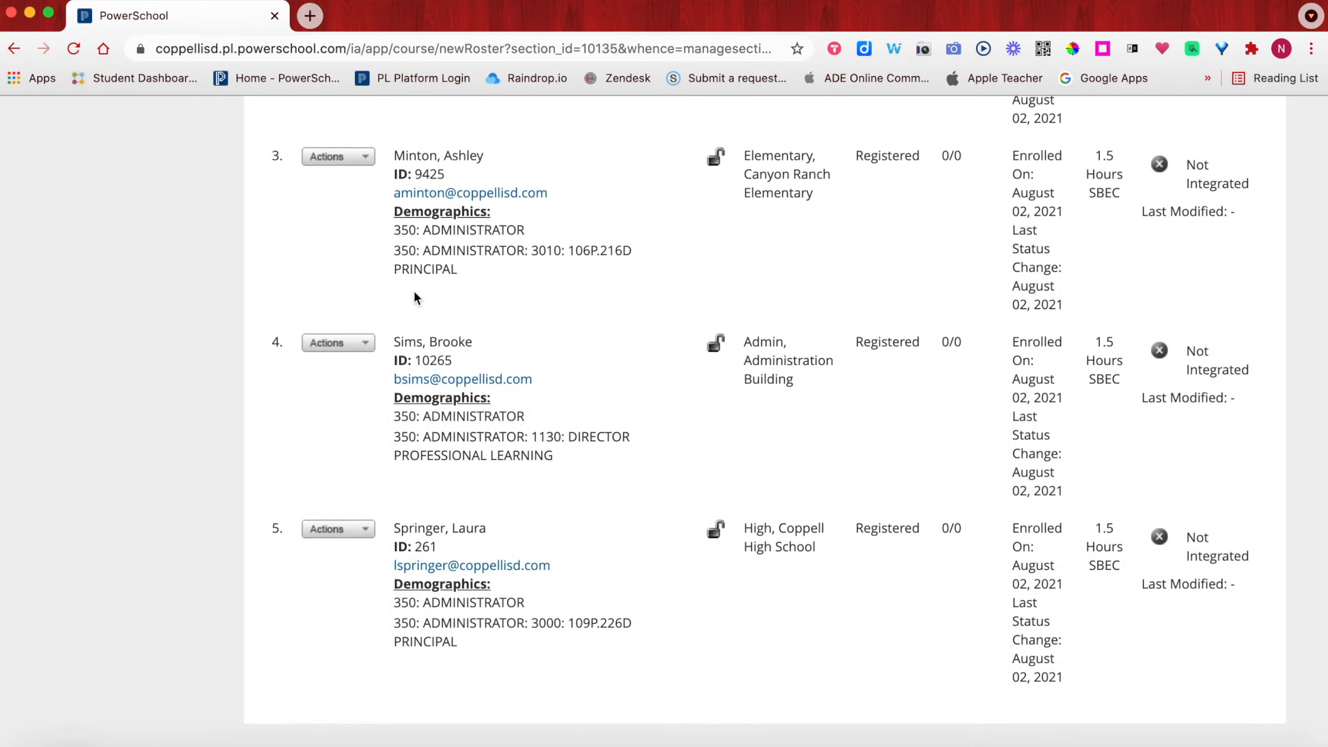
{"action": "scroll", "coordinate": [414, 290], "scroll_direction": "up", "scroll_amount": 13}
{"action": "scroll", "coordinate": [414, 290], "scroll_direction": "up", "scroll_amount": 2}
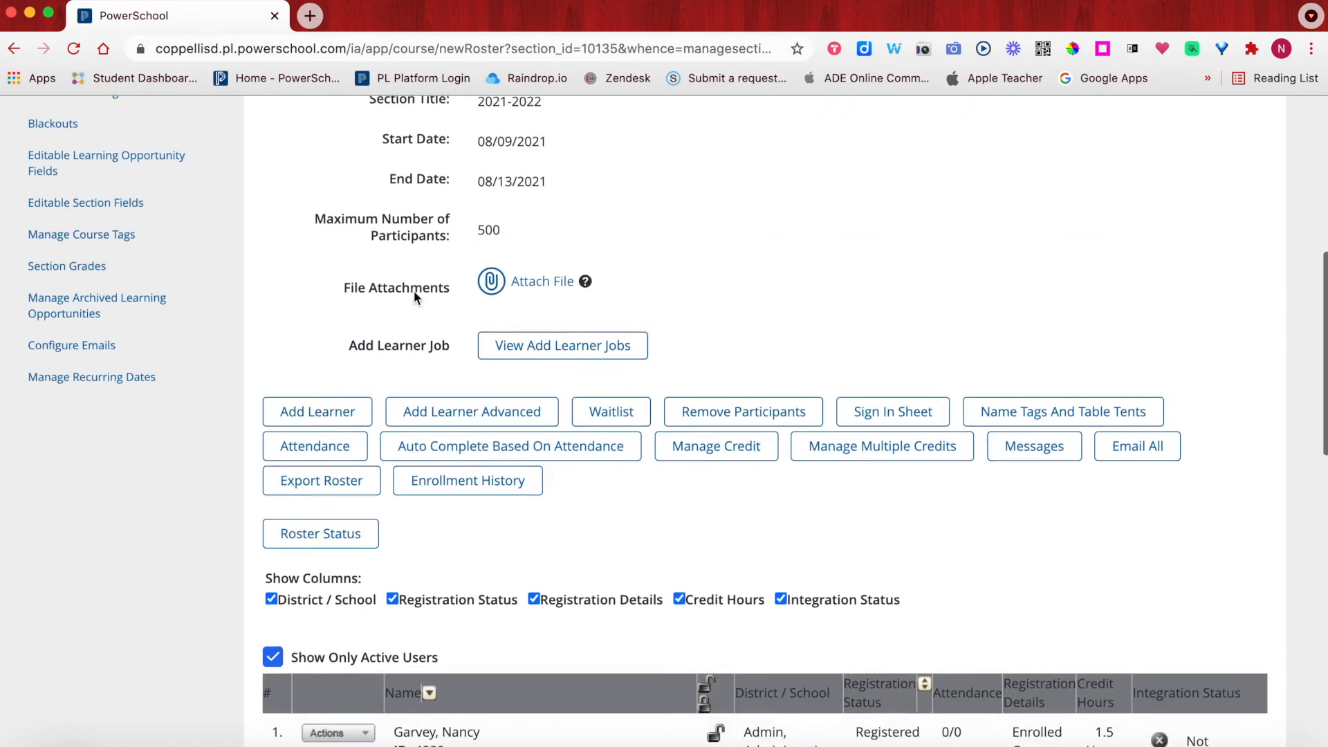
{"action": "scroll", "coordinate": [414, 290], "scroll_direction": "down", "scroll_amount": 2}
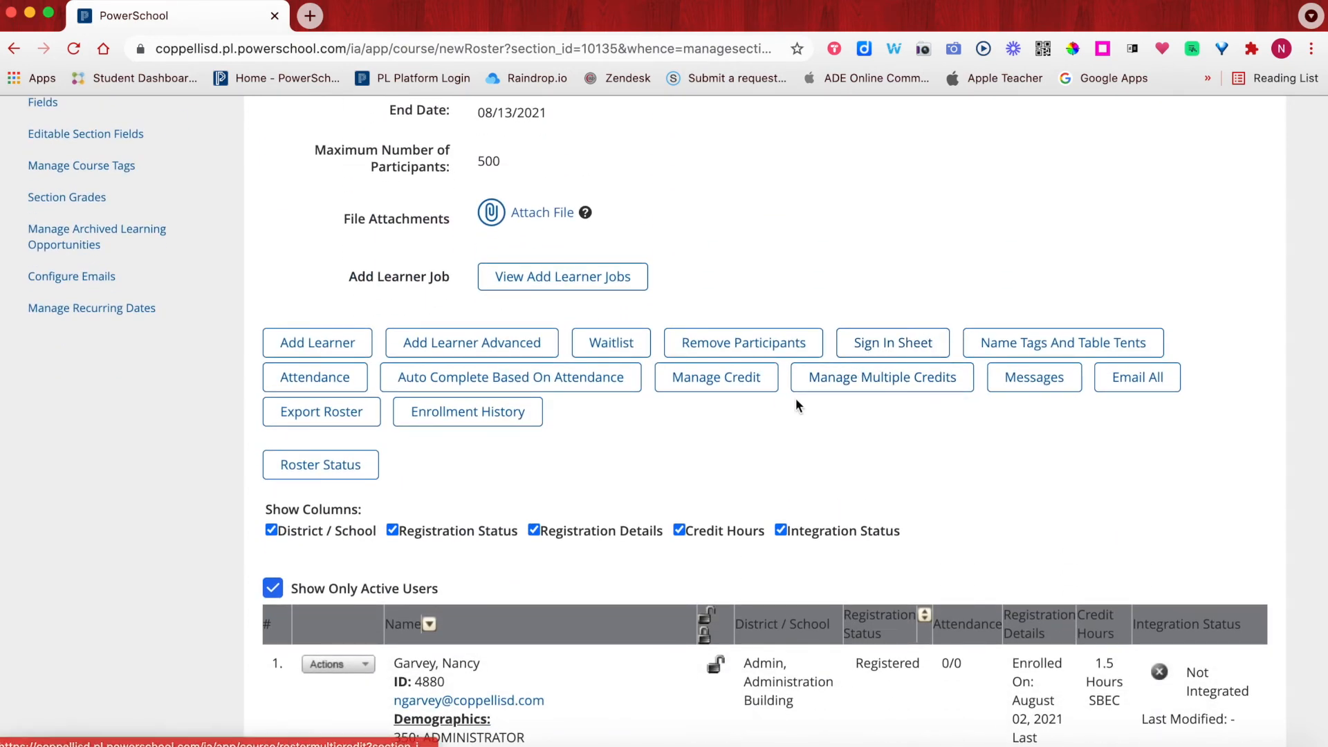
{"action": "left_click", "coordinate": [882, 344]}
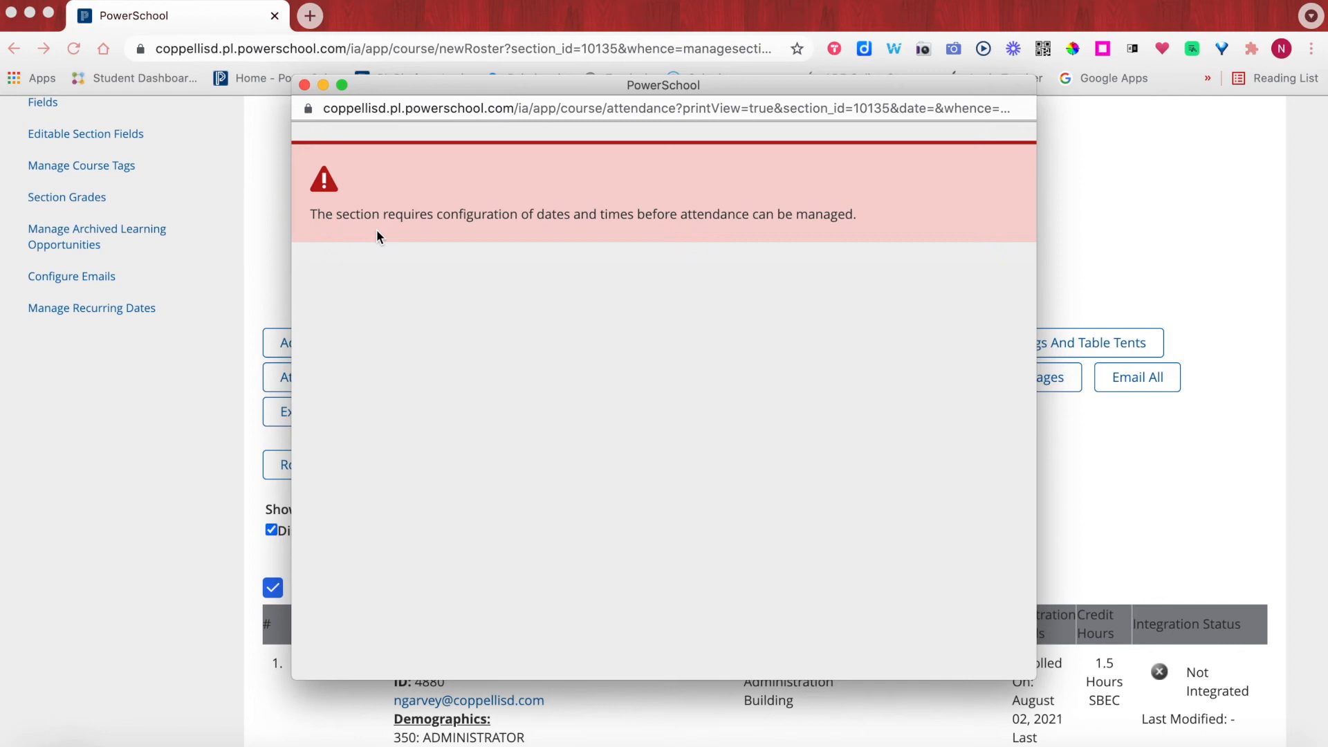
{"action": "left_click", "coordinate": [304, 86]}
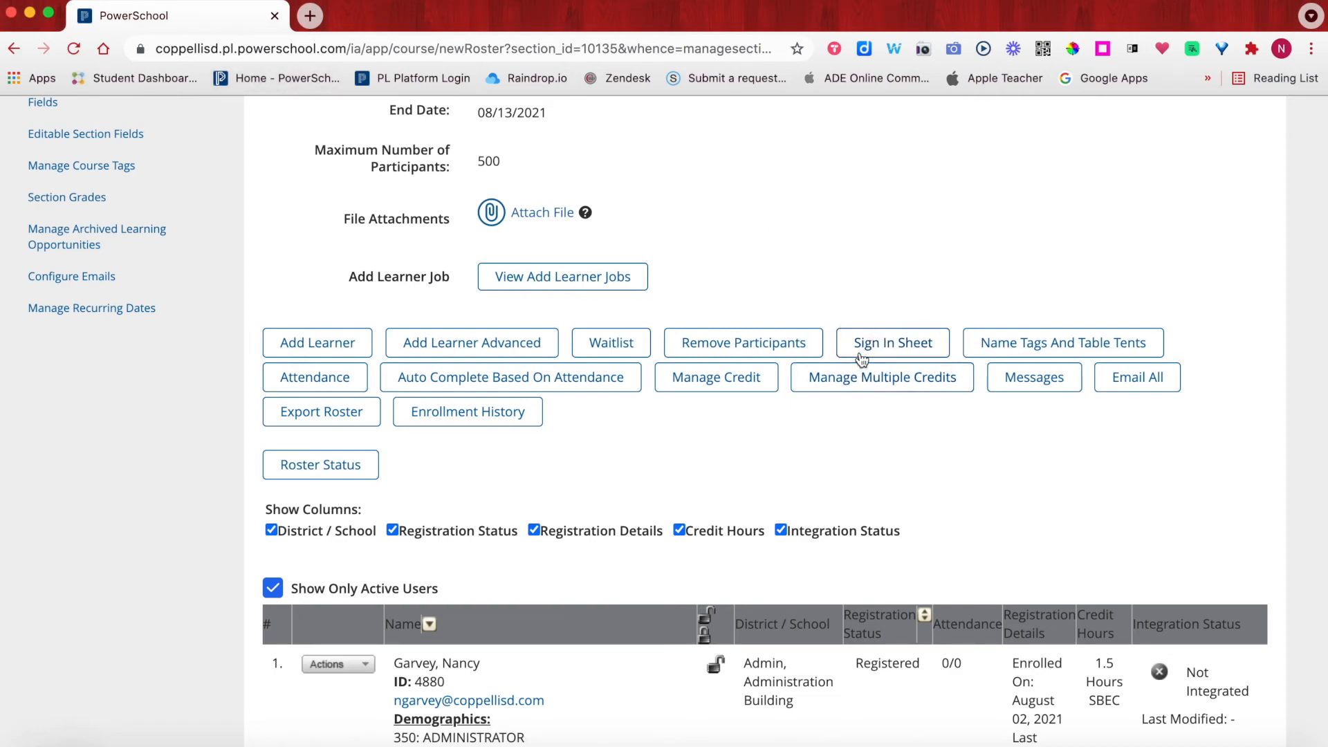
- Return to the course page and open the action menu for section 10135, now 5/500 seats
{"action": "scroll", "coordinate": [594, 660], "scroll_direction": "down", "scroll_amount": 12}
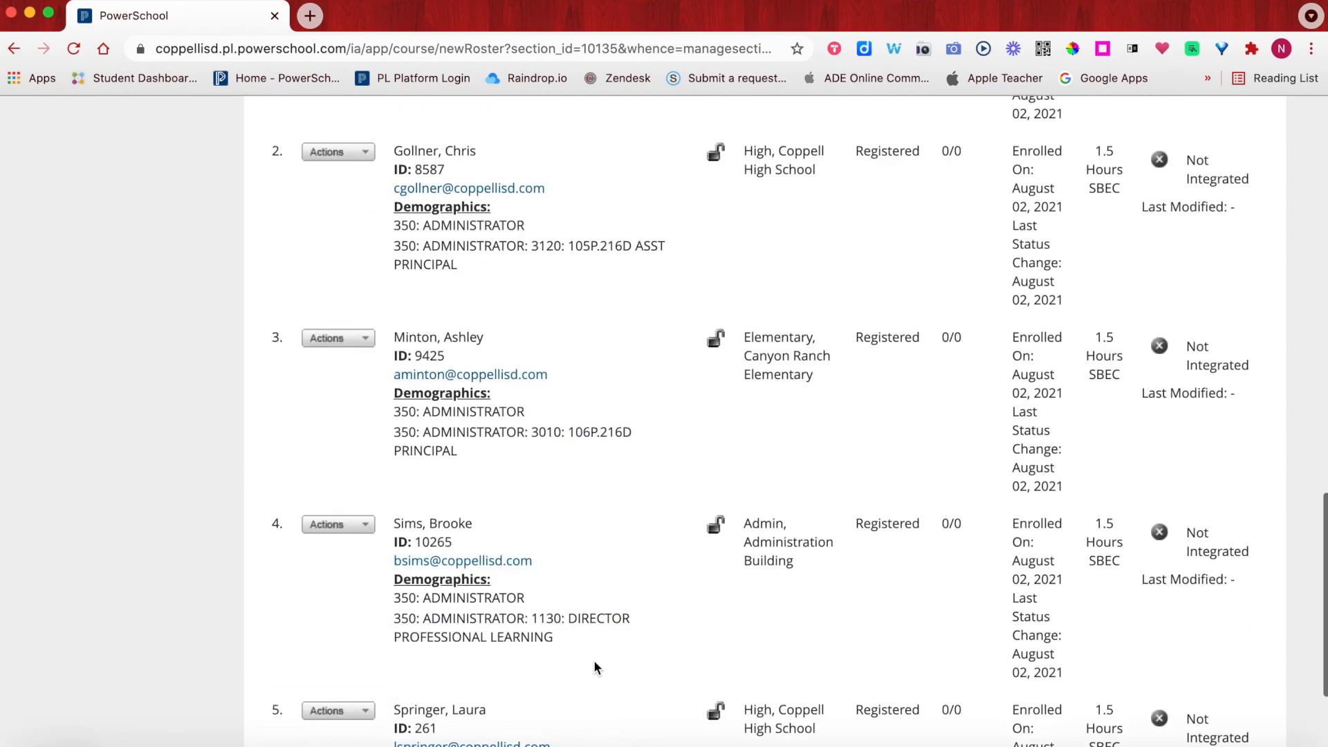
{"action": "scroll", "coordinate": [594, 660], "scroll_direction": "up", "scroll_amount": 20}
{"action": "scroll", "coordinate": [593, 660], "scroll_direction": "down", "scroll_amount": 6}
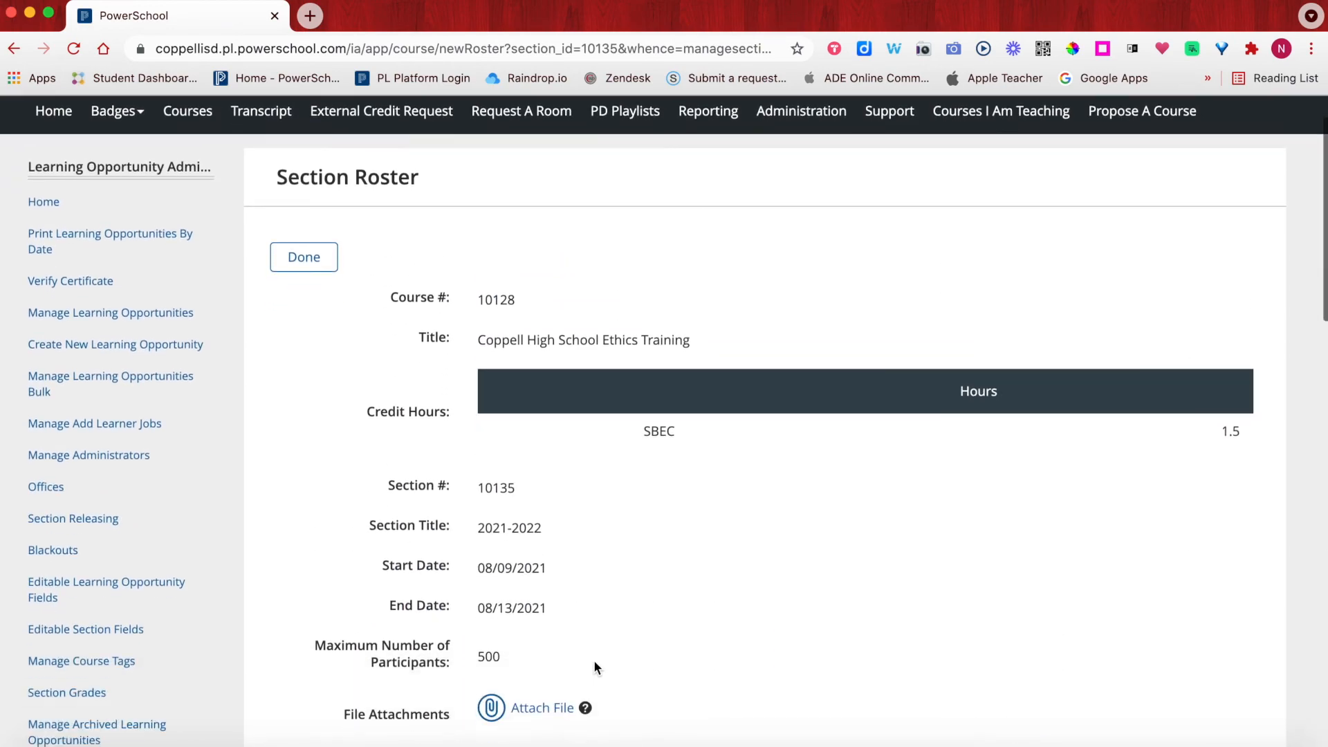
{"action": "scroll", "coordinate": [595, 666], "scroll_direction": "down", "scroll_amount": 8}
{"action": "scroll", "coordinate": [595, 666], "scroll_direction": "up", "scroll_amount": 12}
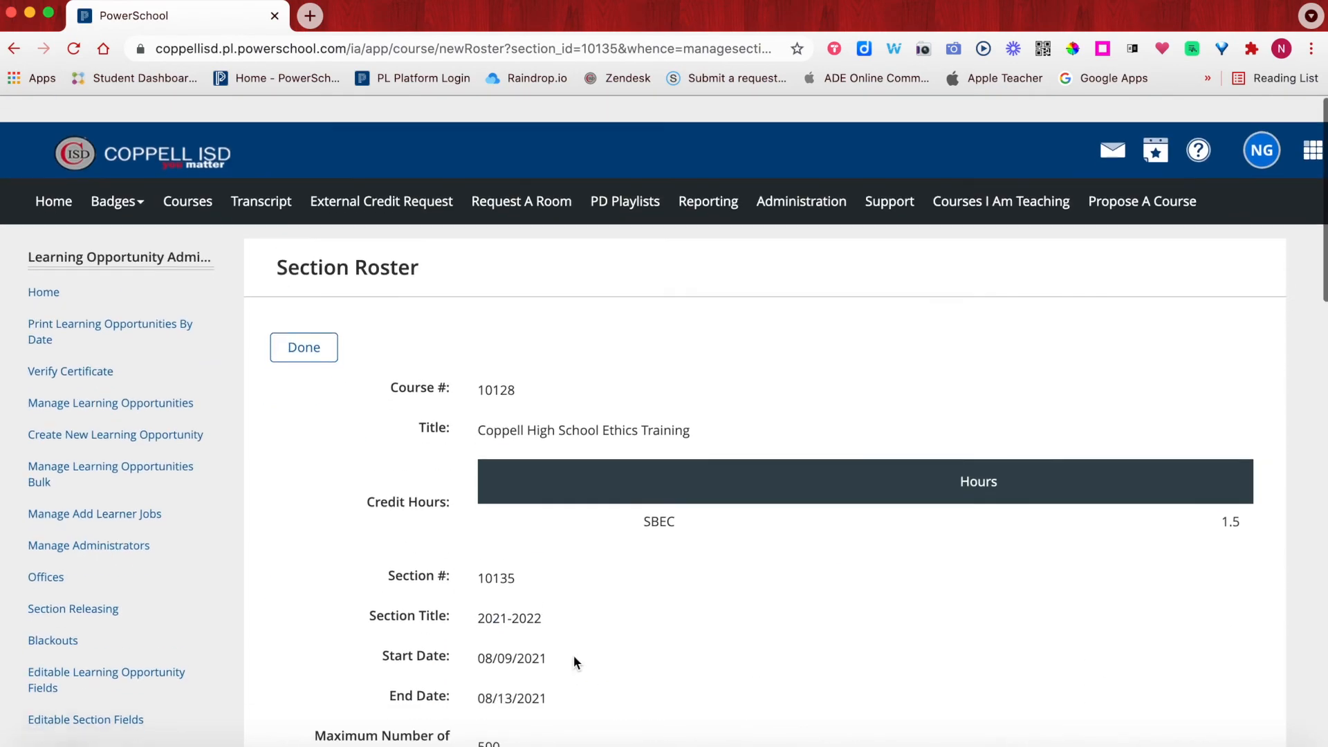
{"action": "left_click", "coordinate": [301, 326]}
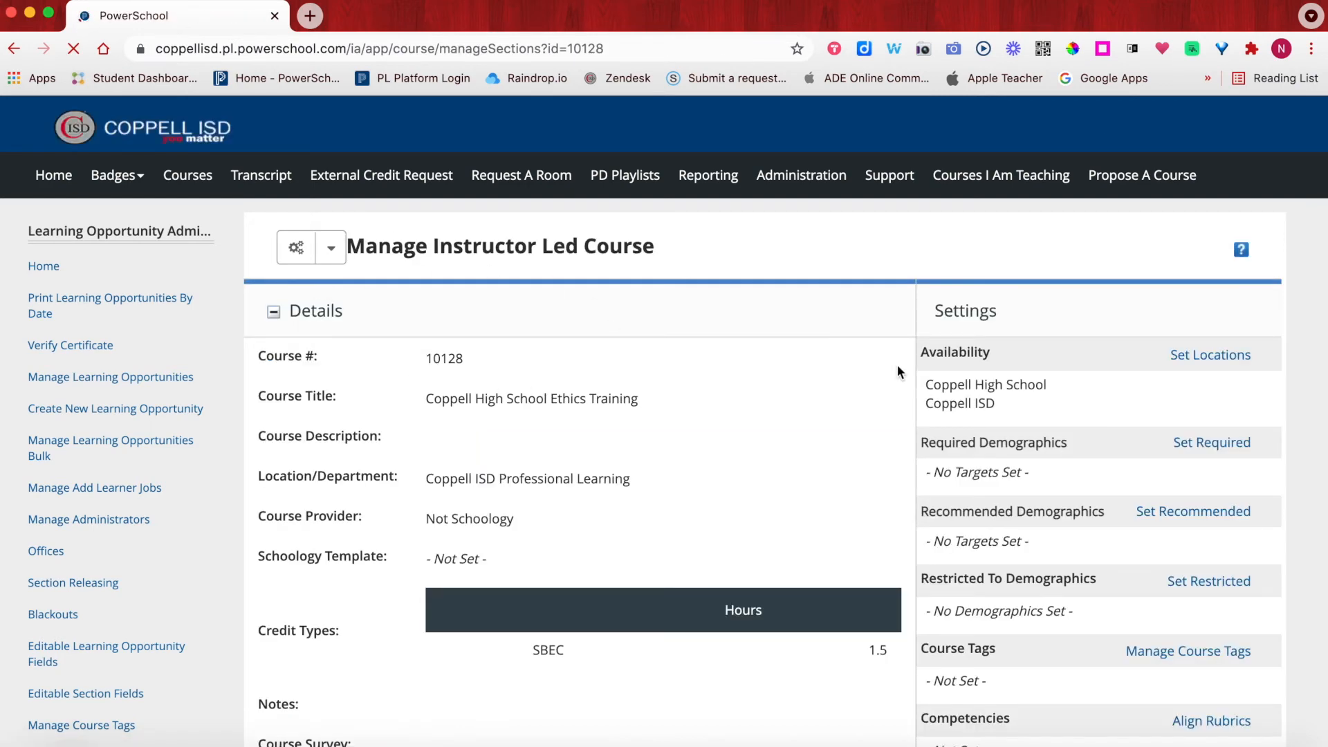
{"action": "scroll", "coordinate": [402, 374], "scroll_direction": "down", "scroll_amount": 8}
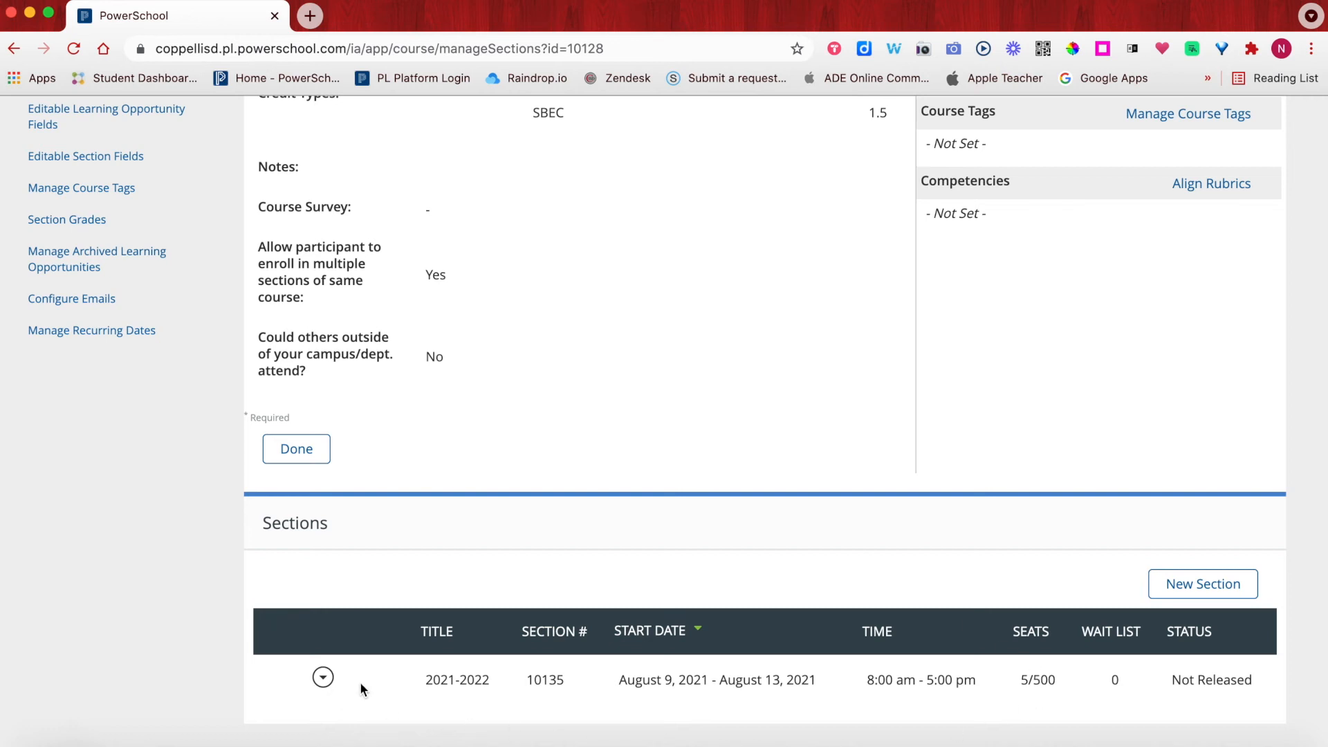
{"action": "left_click", "coordinate": [323, 680]}
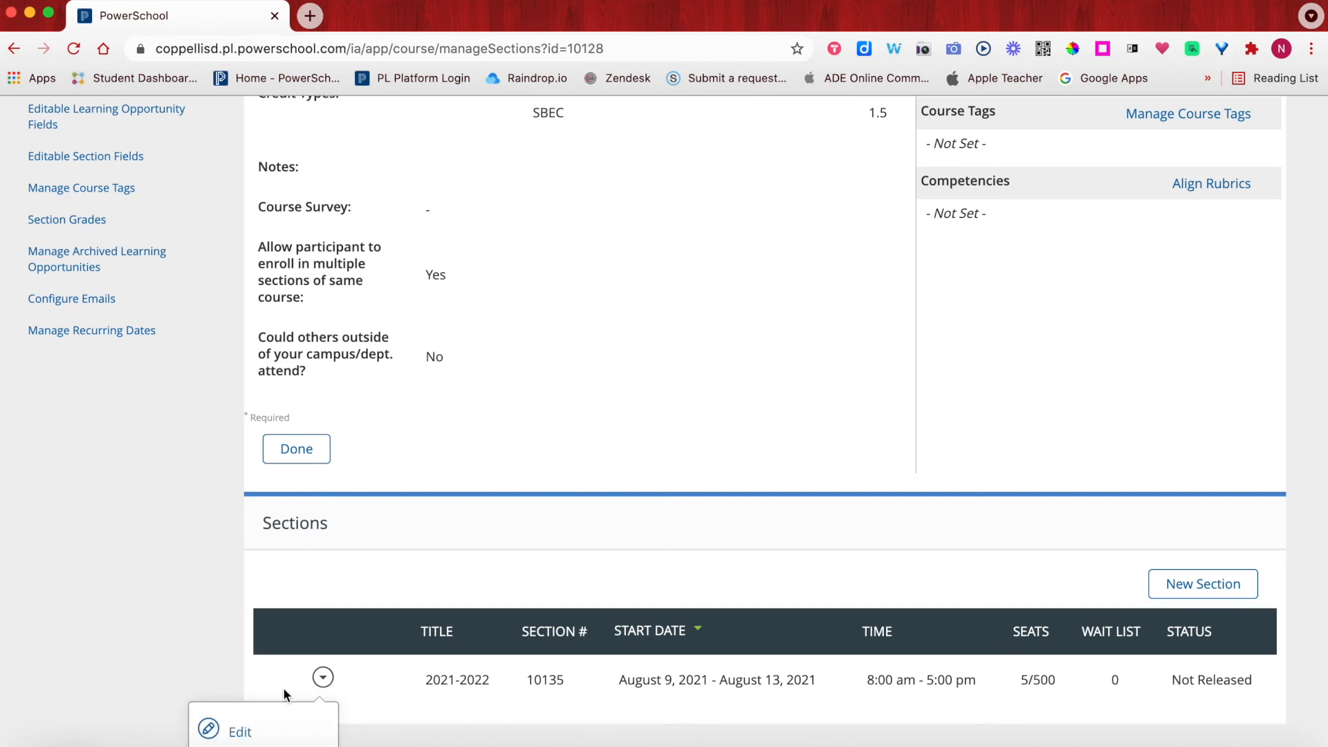
{"action": "scroll", "coordinate": [284, 687], "scroll_direction": "down", "scroll_amount": 3}
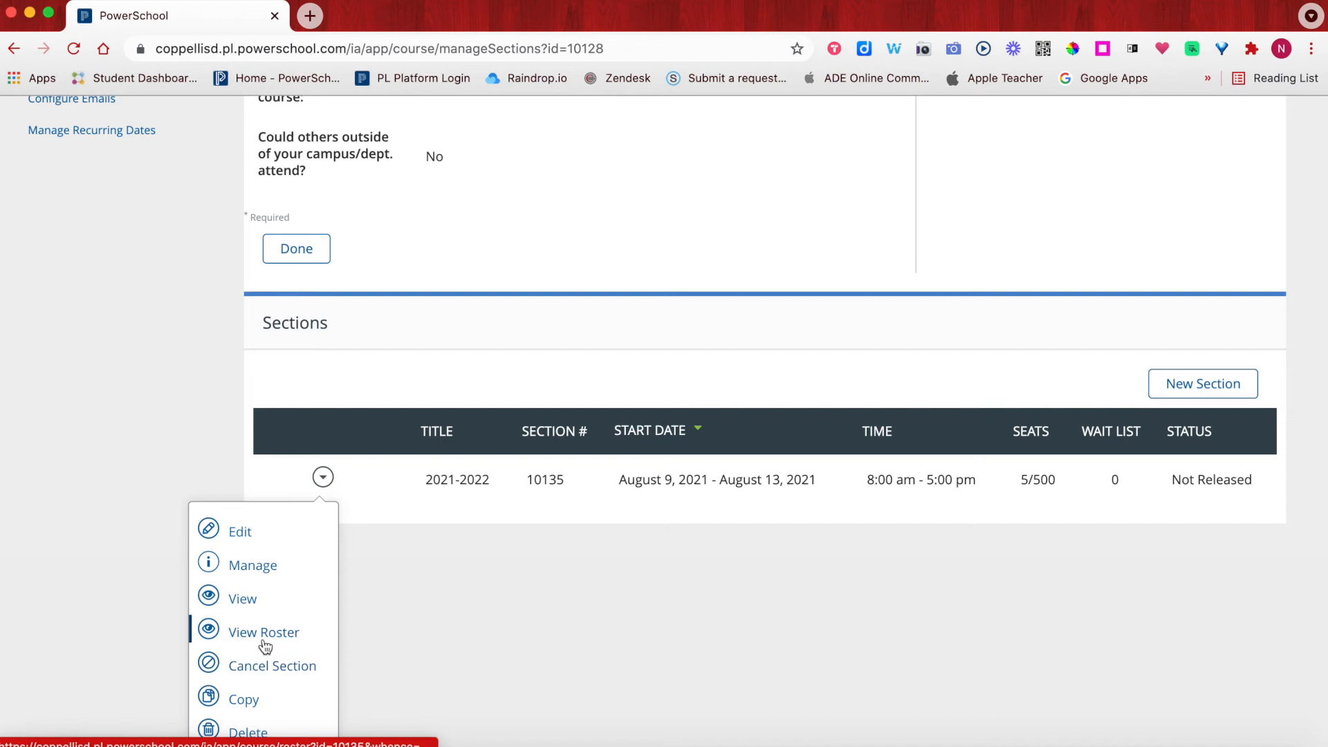
- Open section 10135's Manage Section page and review it, confirming no class times are set
{"action": "left_click", "coordinate": [239, 564]}
{"action": "scroll", "coordinate": [405, 553], "scroll_direction": "down", "scroll_amount": 3}
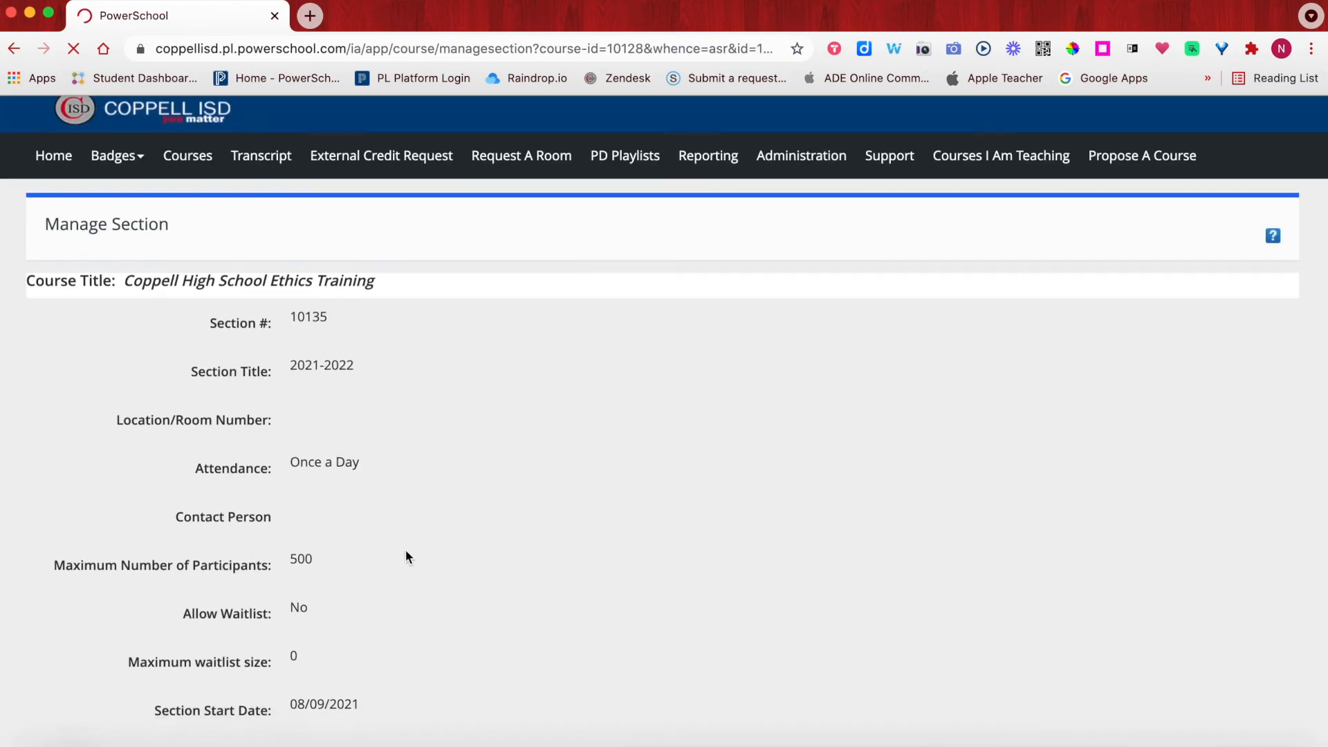
{"action": "scroll", "coordinate": [406, 551], "scroll_direction": "down", "scroll_amount": 5}
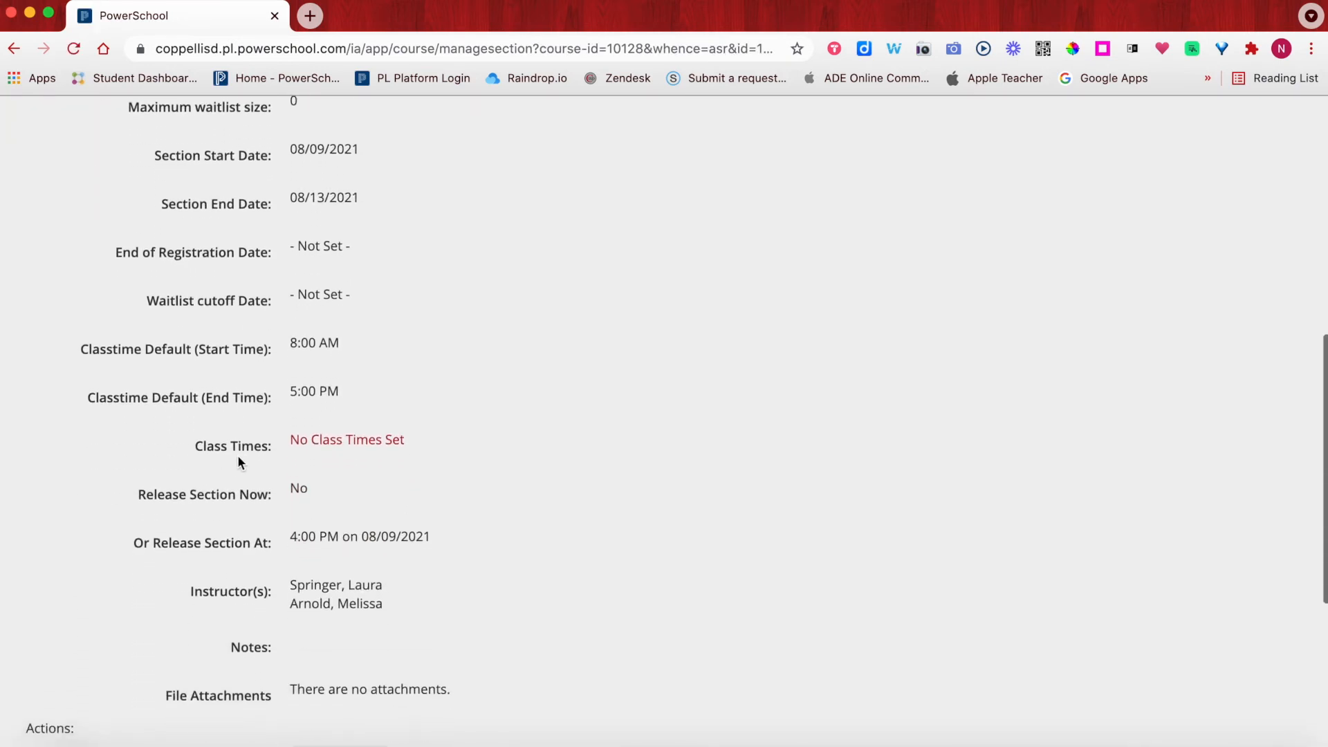
{"action": "scroll", "coordinate": [243, 458], "scroll_direction": "up", "scroll_amount": 1}
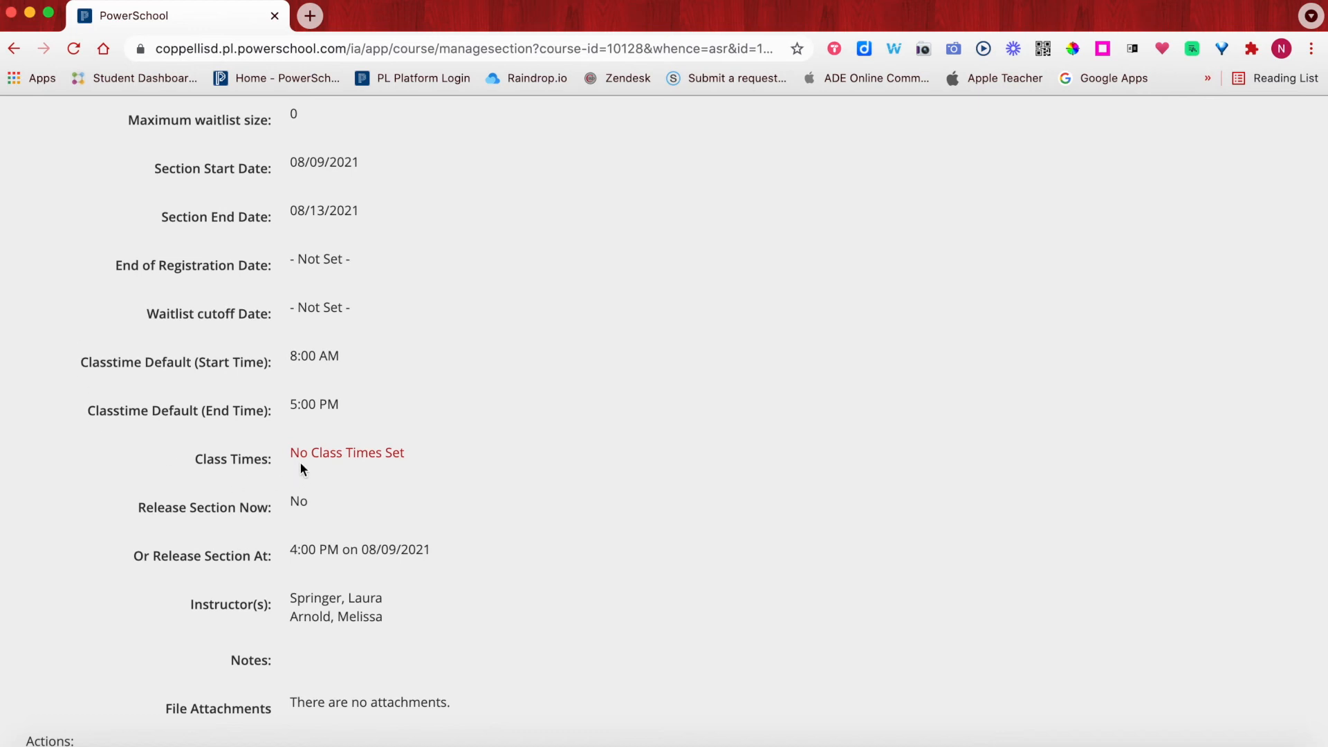
{"action": "scroll", "coordinate": [276, 461], "scroll_direction": "down", "scroll_amount": 6}
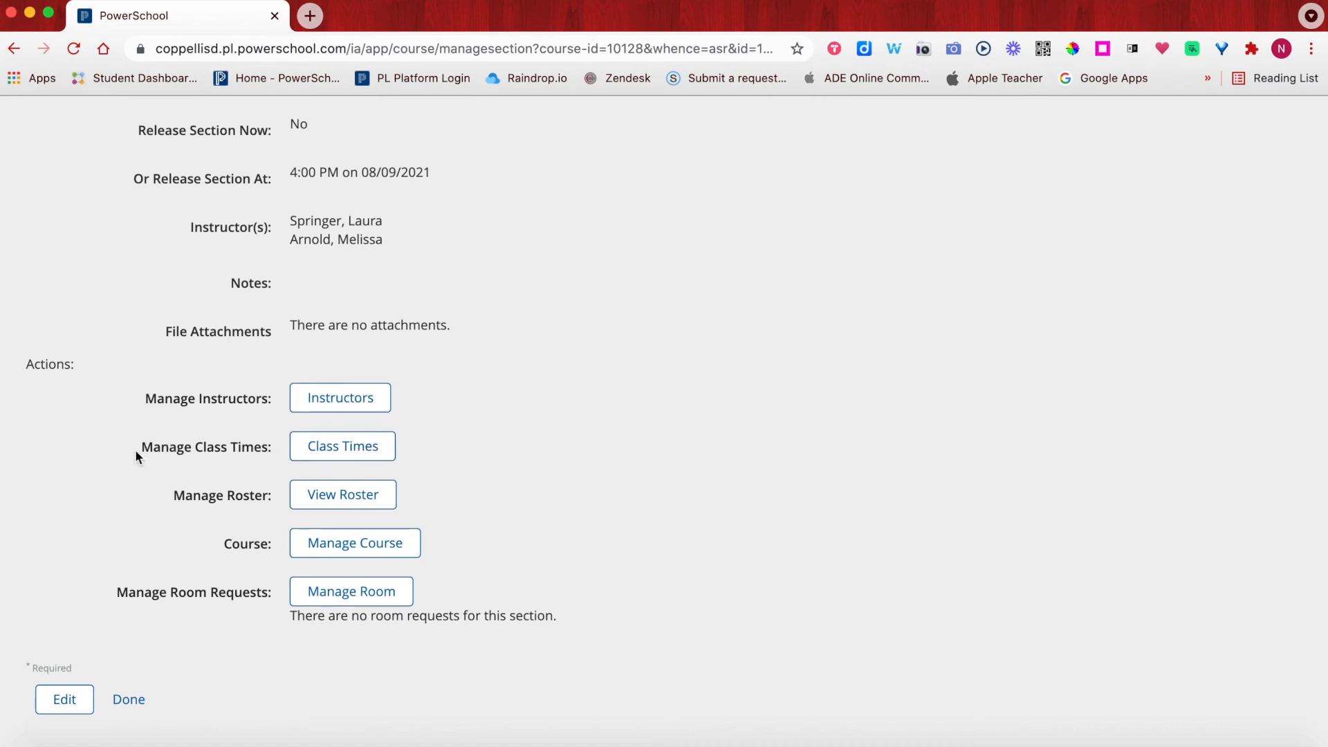
- Add an 8:00 AM to 5:00 PM class time on 08/09/2021 to section 10135 and save
{"action": "left_click", "coordinate": [345, 451]}
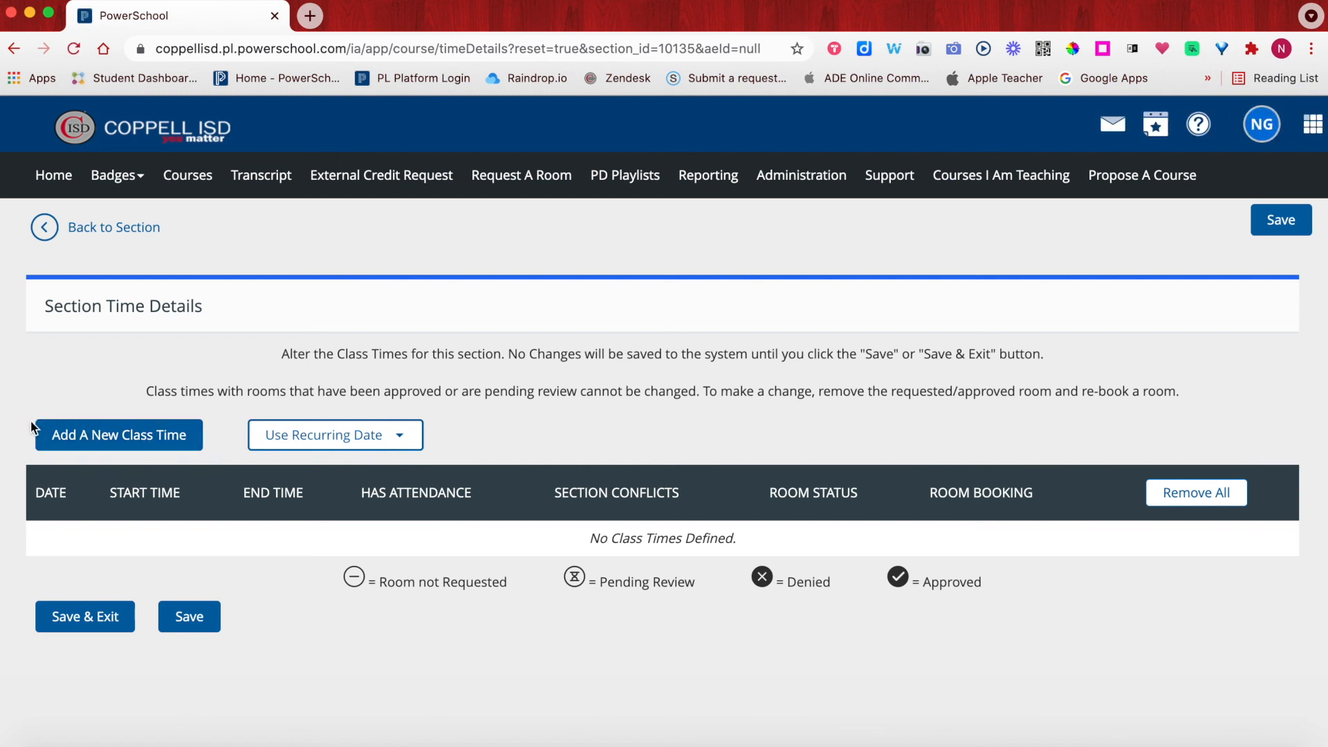
{"action": "left_click", "coordinate": [120, 441]}
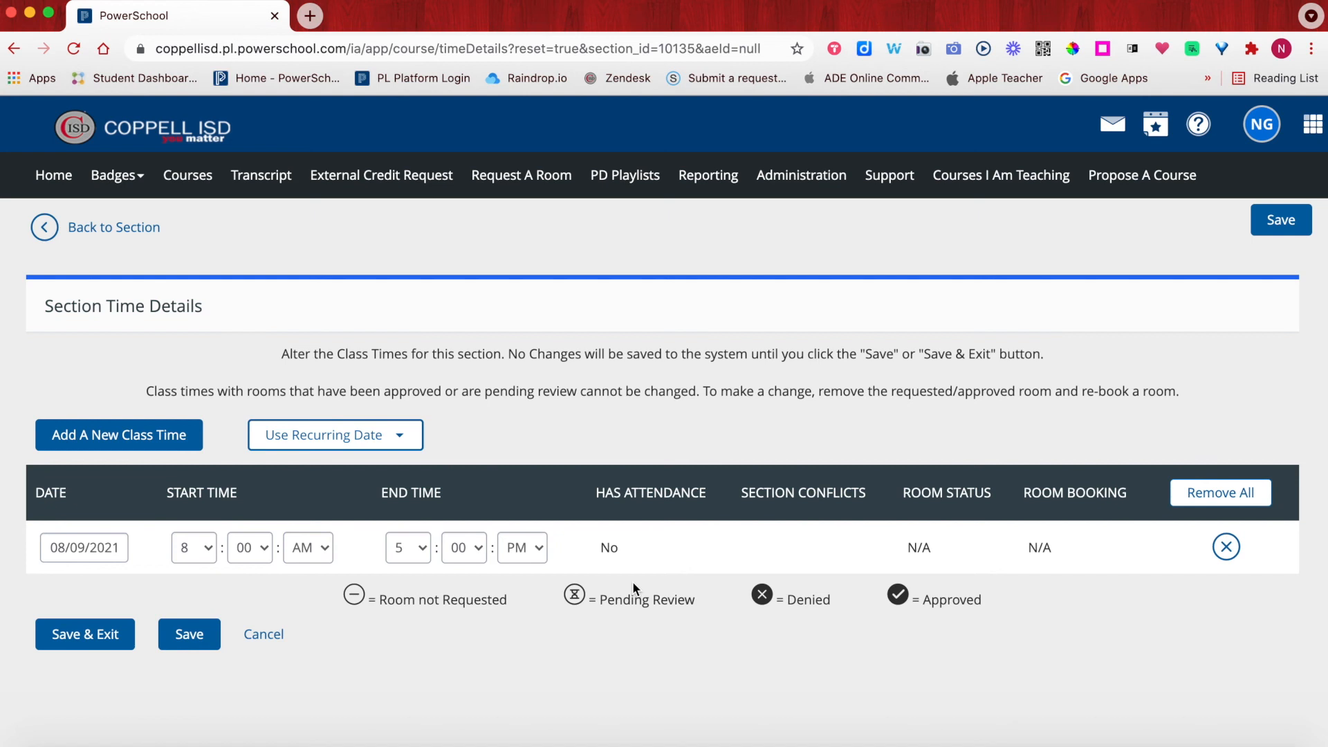
{"action": "left_click", "coordinate": [71, 642]}
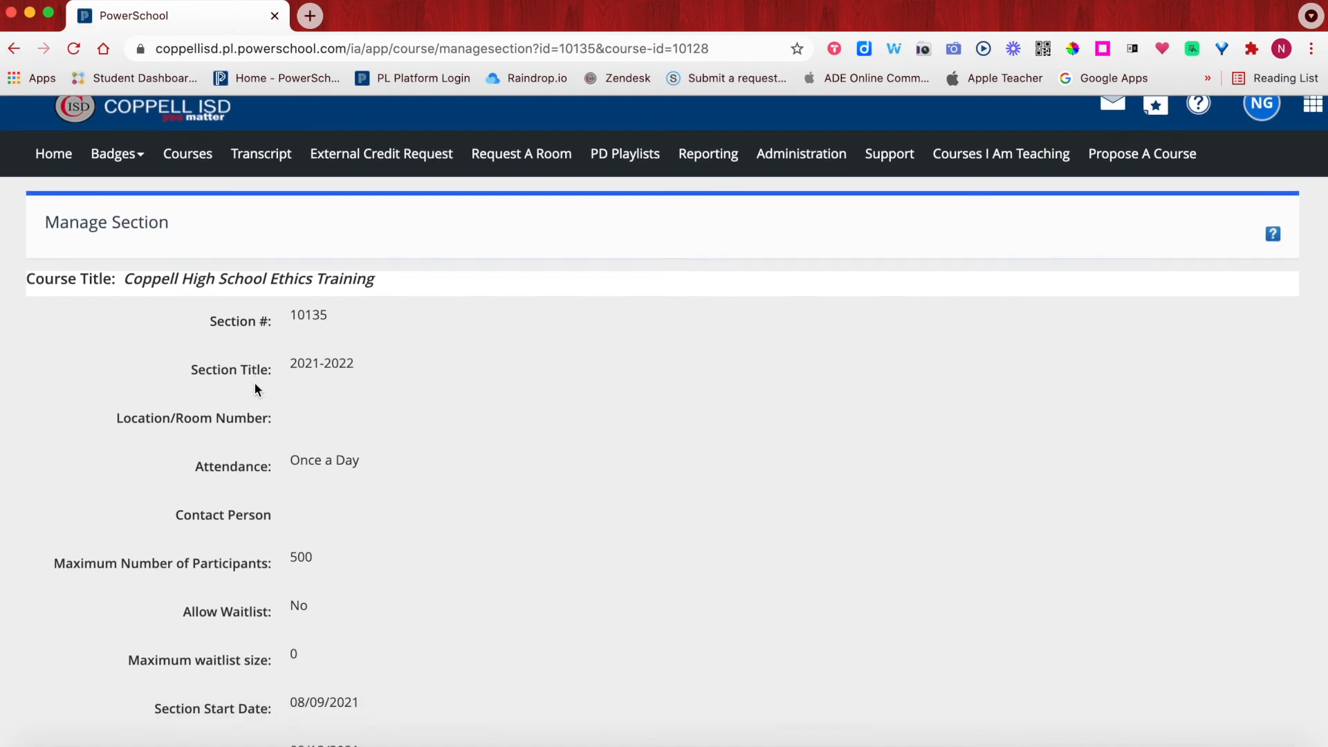
- Verify the 08/09/2021 8 AM–5 PM class time is listed, then return to the course's sections list
{"action": "scroll", "coordinate": [256, 388], "scroll_direction": "down", "scroll_amount": 3}
{"action": "scroll", "coordinate": [254, 383], "scroll_direction": "down", "scroll_amount": 5}
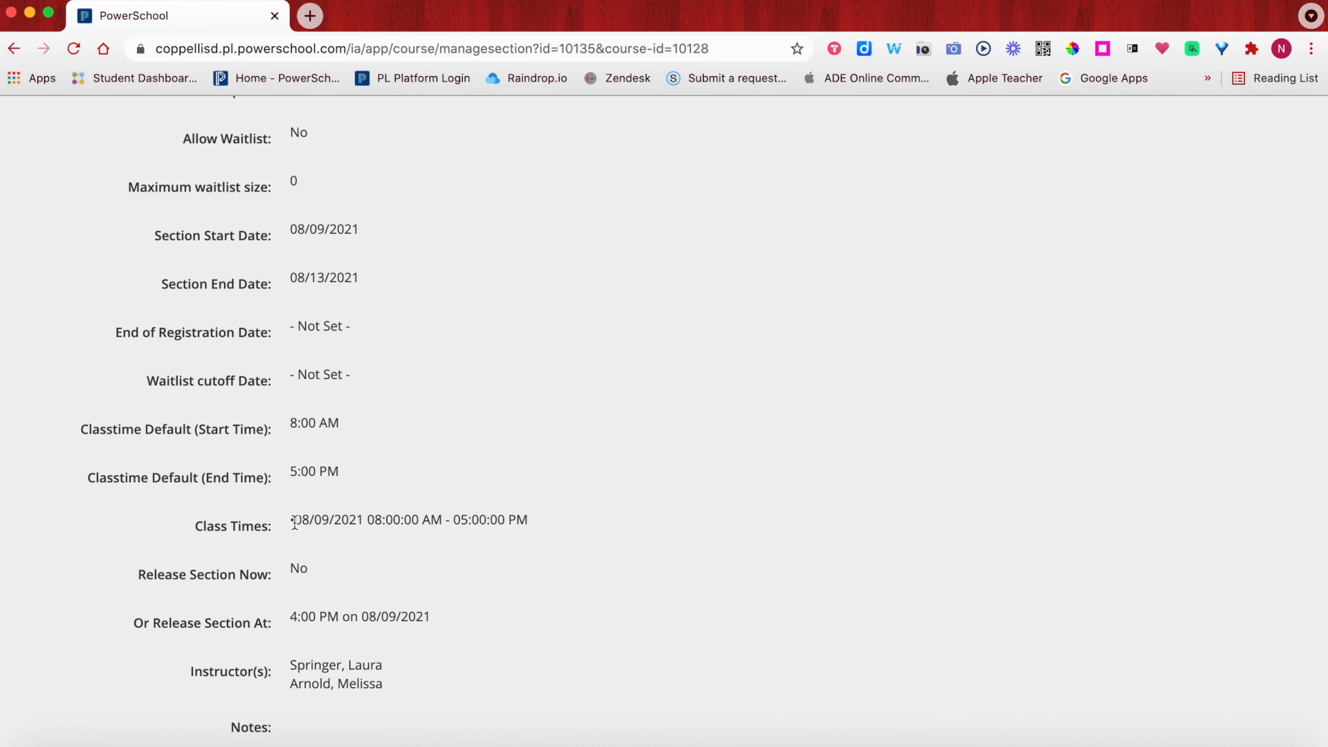
{"action": "scroll", "coordinate": [102, 565], "scroll_direction": "down", "scroll_amount": 10}
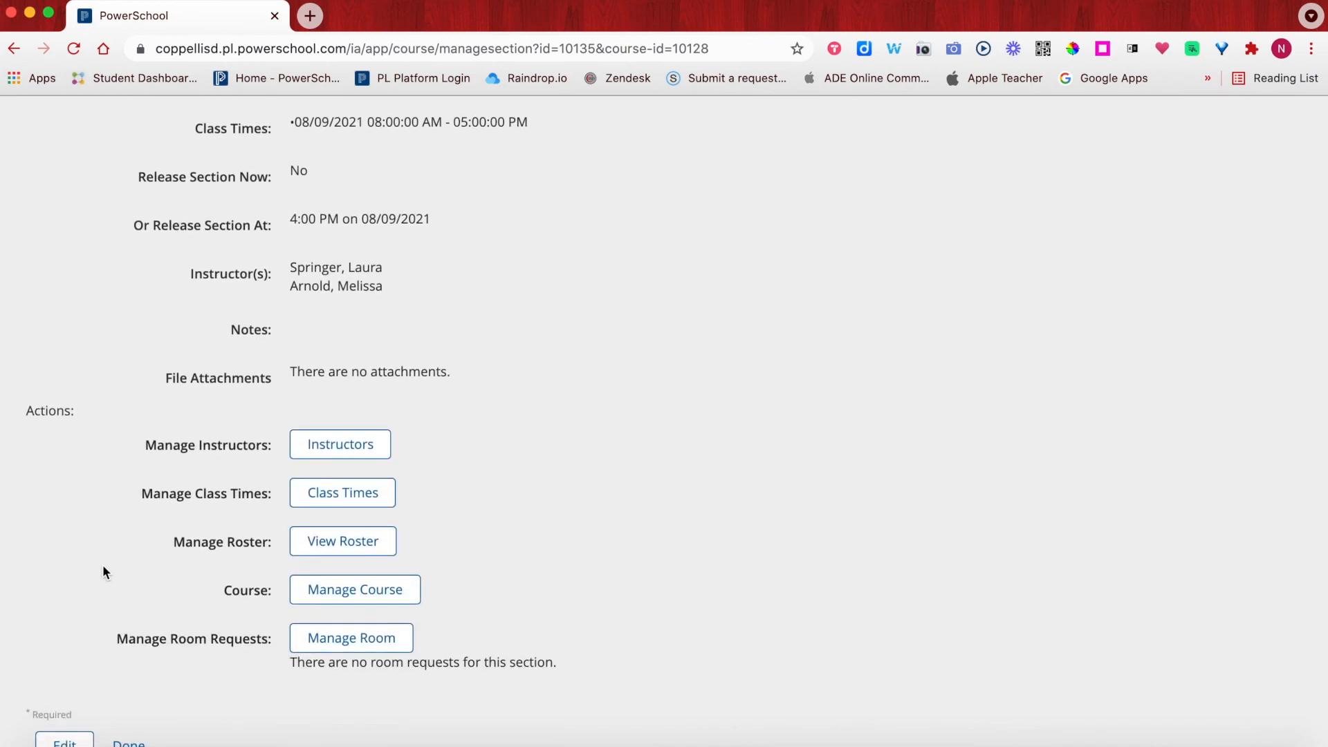
{"action": "scroll", "coordinate": [102, 565], "scroll_direction": "down", "scroll_amount": 1}
{"action": "left_click", "coordinate": [128, 701]}
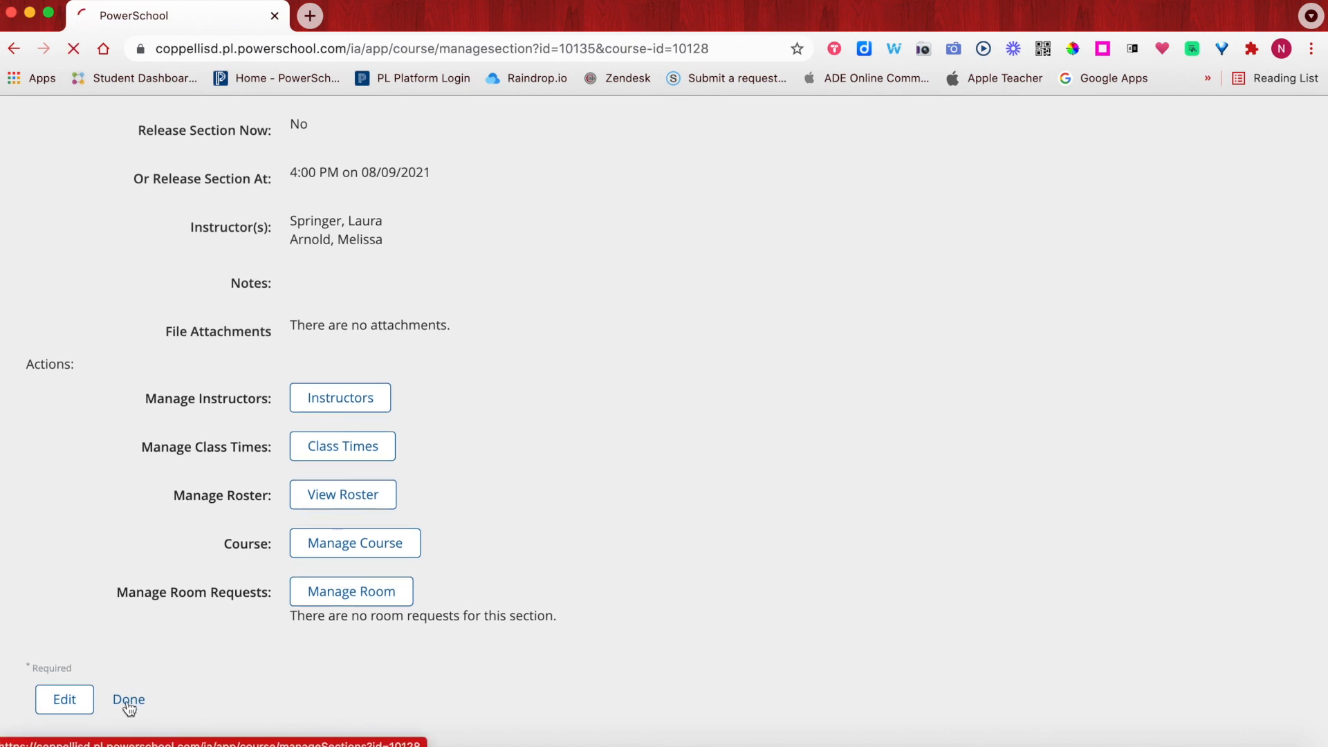
{"action": "scroll", "coordinate": [372, 531], "scroll_direction": "down", "scroll_amount": 1}
{"action": "scroll", "coordinate": [371, 529], "scroll_direction": "down", "scroll_amount": 12}
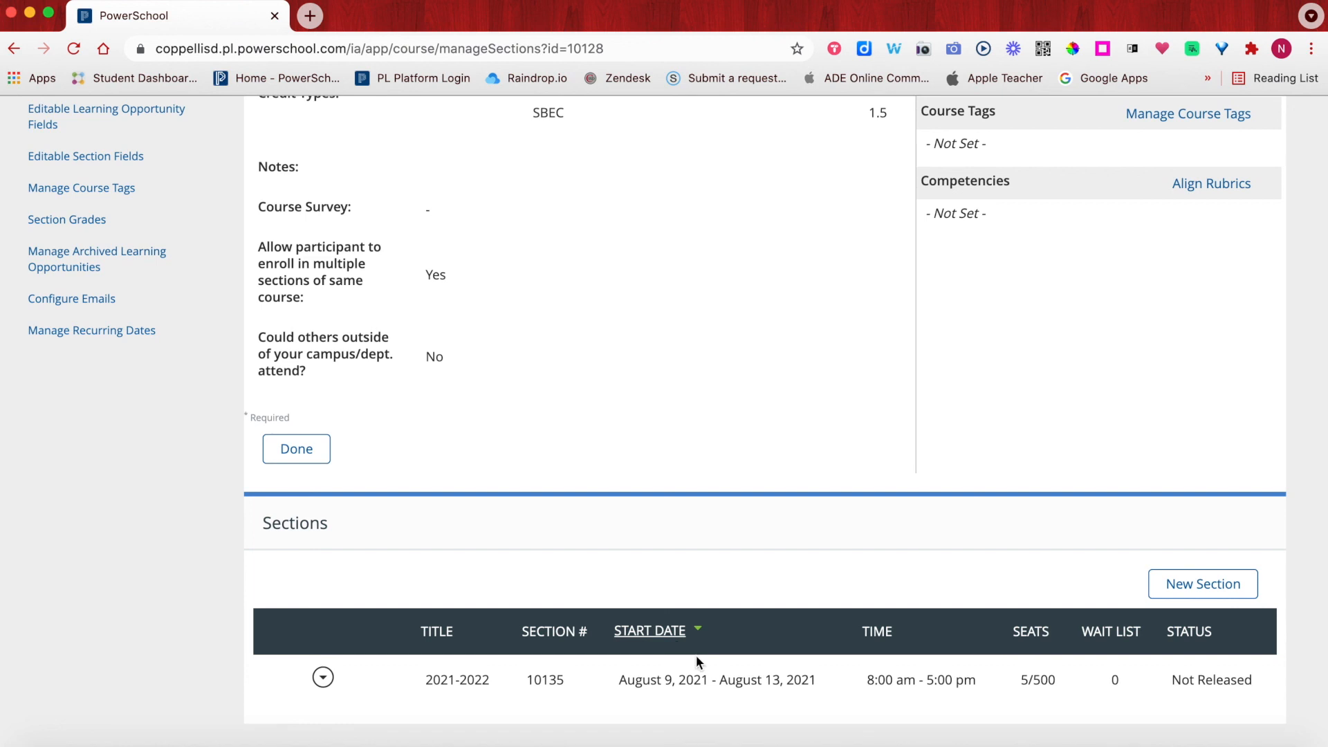
- Open the roster of the 2021-2022 section 10135
{"action": "left_click", "coordinate": [323, 682]}
{"action": "scroll", "coordinate": [270, 713], "scroll_direction": "down", "scroll_amount": 5}
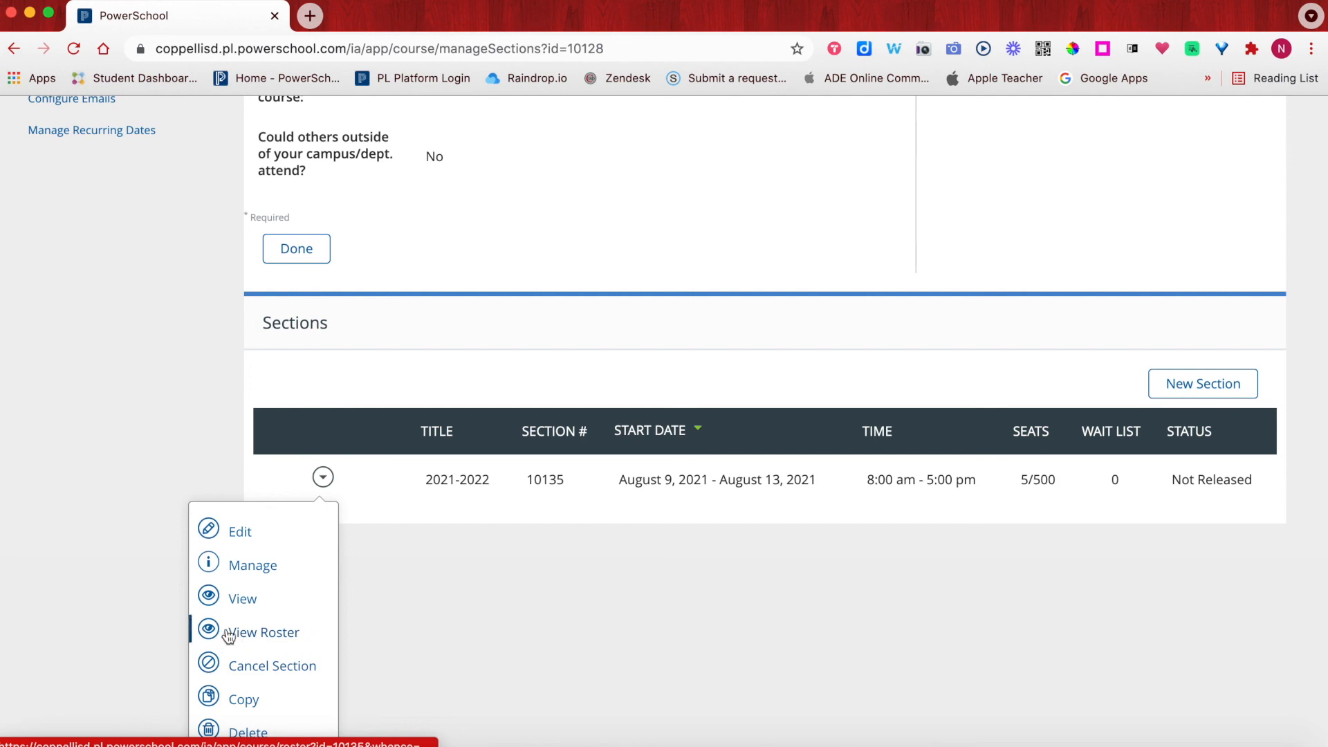
{"action": "left_click", "coordinate": [272, 634]}
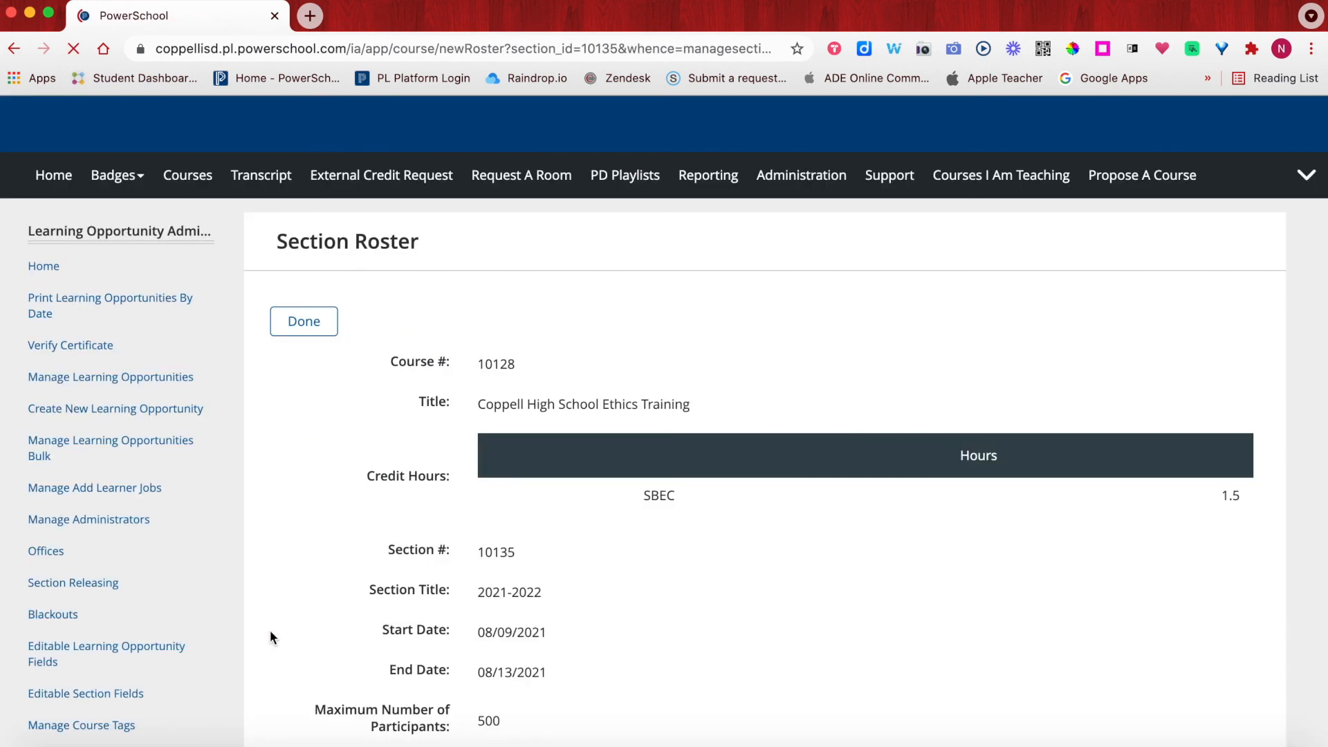
{"action": "scroll", "coordinate": [357, 568], "scroll_direction": "down", "scroll_amount": 3}
{"action": "scroll", "coordinate": [356, 566], "scroll_direction": "down", "scroll_amount": 5}
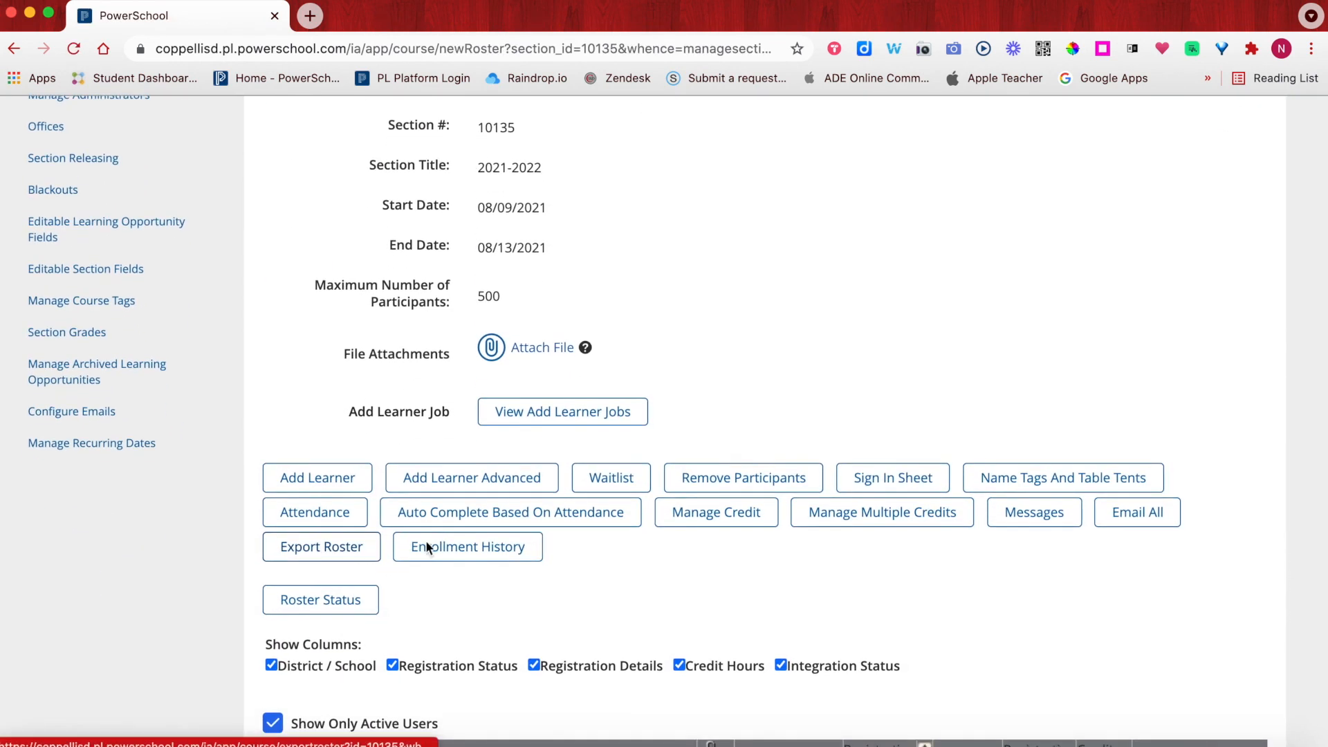
- Bring up the attendance sign-in sheet for the section and move its window up and left
{"action": "left_click", "coordinate": [883, 485]}
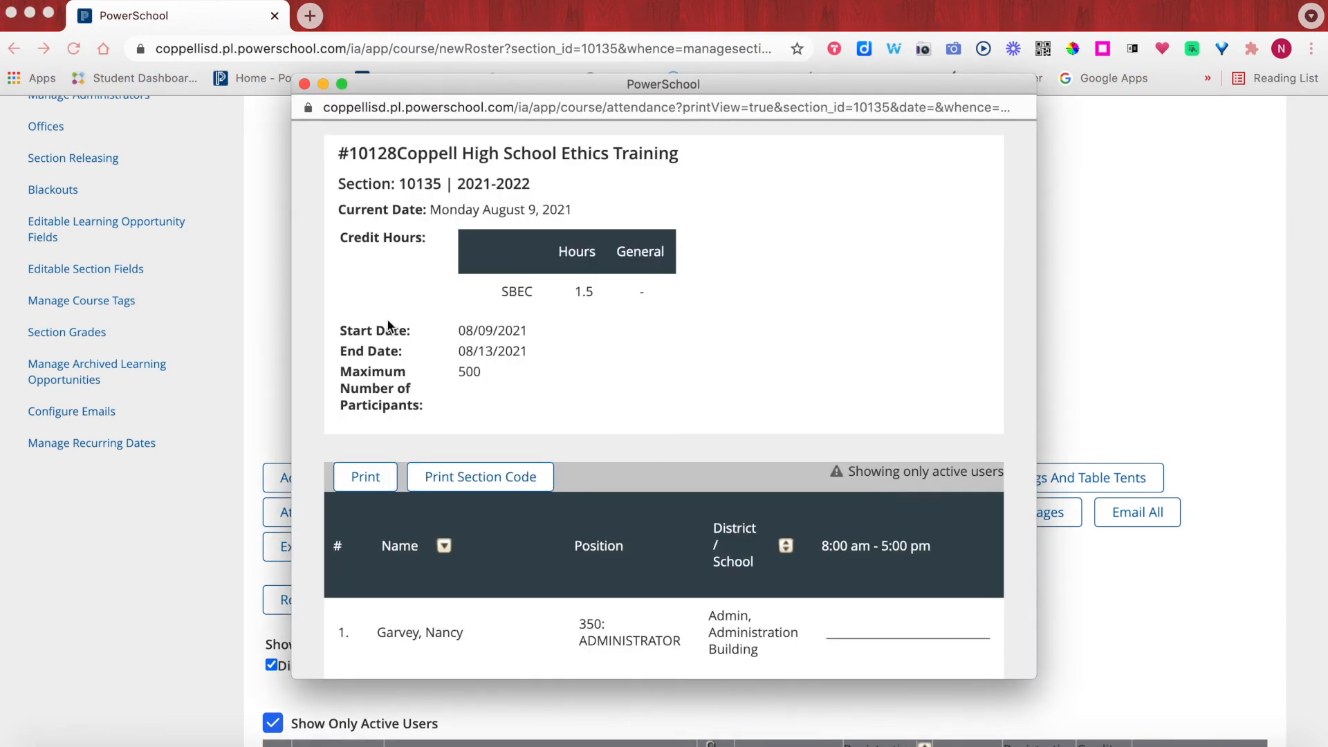
{"action": "scroll", "coordinate": [386, 325], "scroll_direction": "down", "scroll_amount": 4}
{"action": "scroll", "coordinate": [386, 325], "scroll_direction": "down", "scroll_amount": 3}
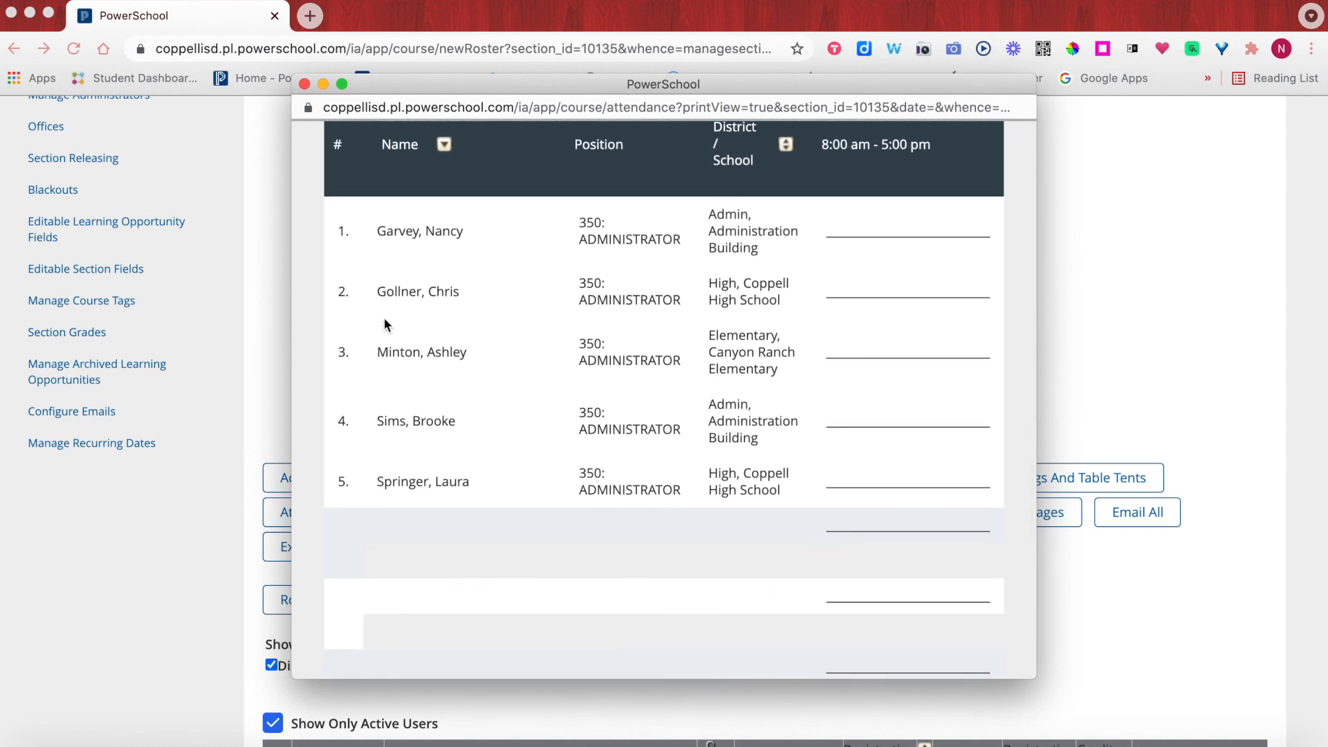
{"action": "scroll", "coordinate": [384, 320], "scroll_direction": "up", "scroll_amount": 5}
{"action": "scroll", "coordinate": [384, 317], "scroll_direction": "up", "scroll_amount": 2}
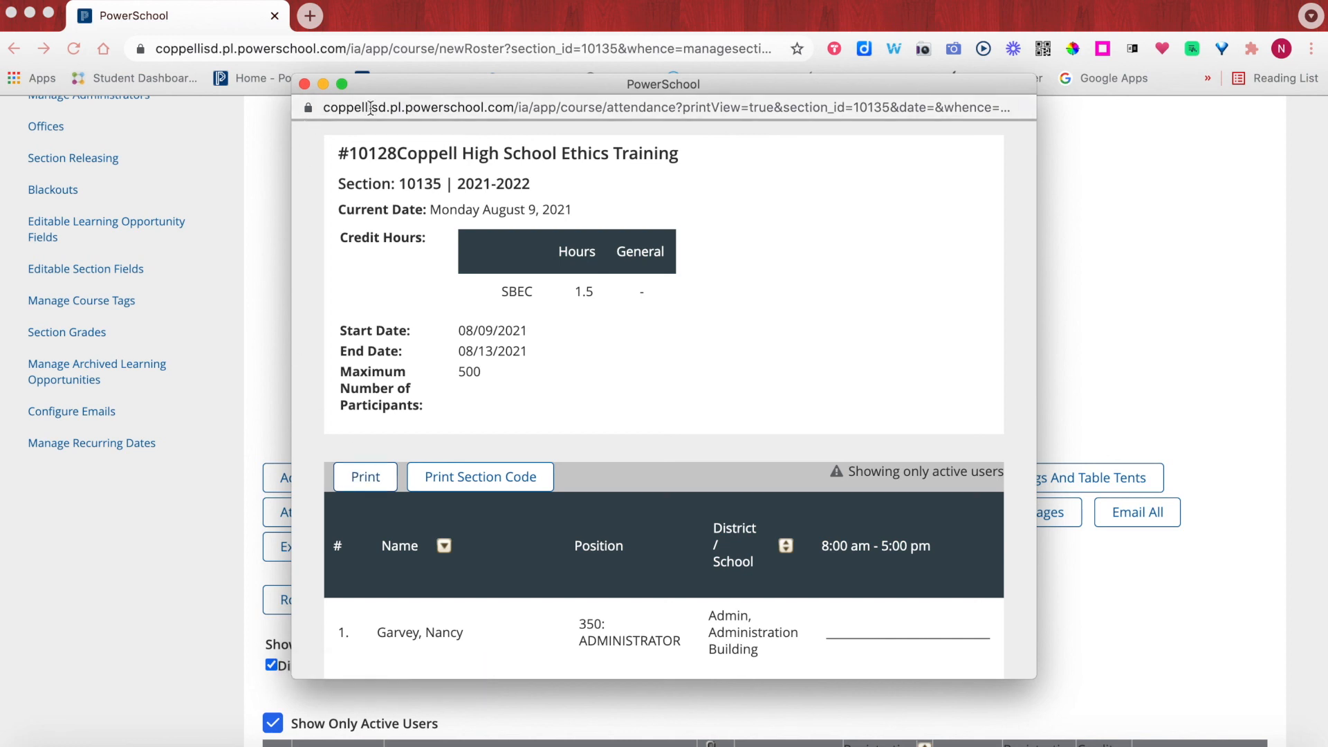
{"action": "left_click_drag", "start_coordinate": [666, 87], "coordinate": [646, 49]}
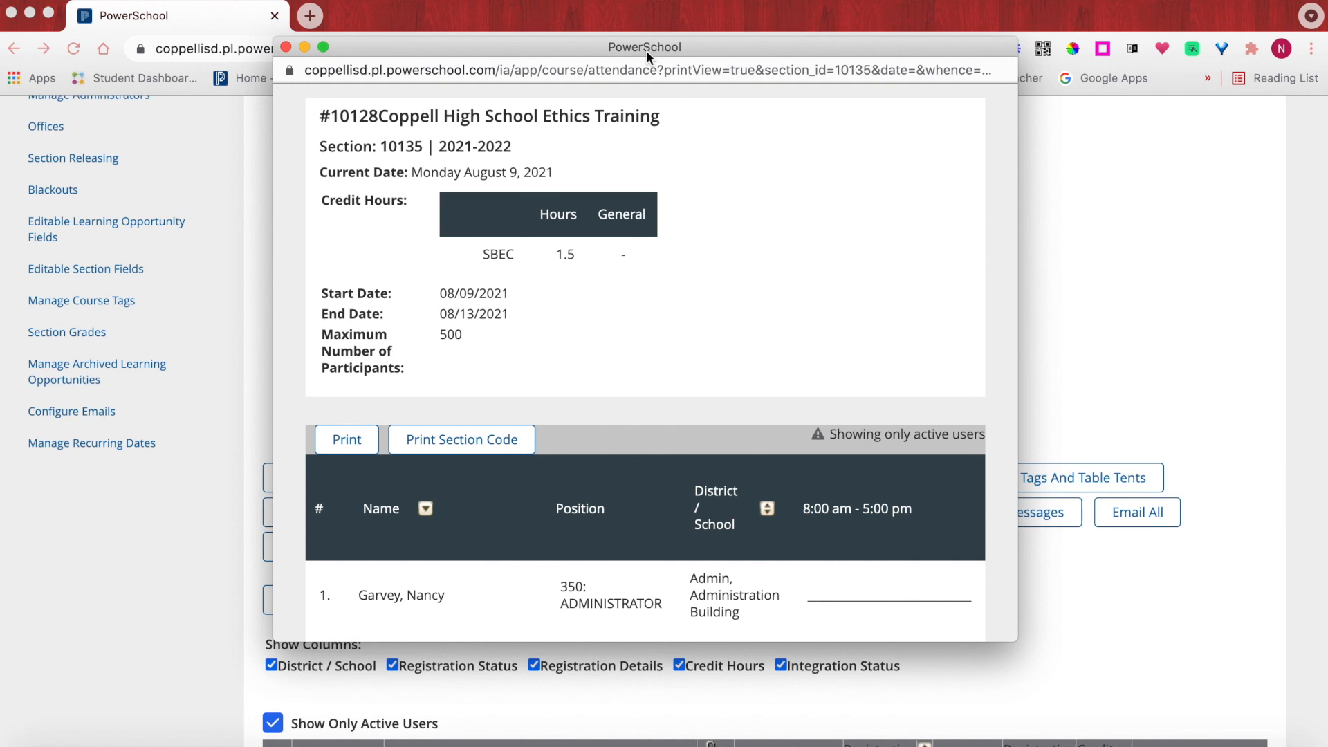